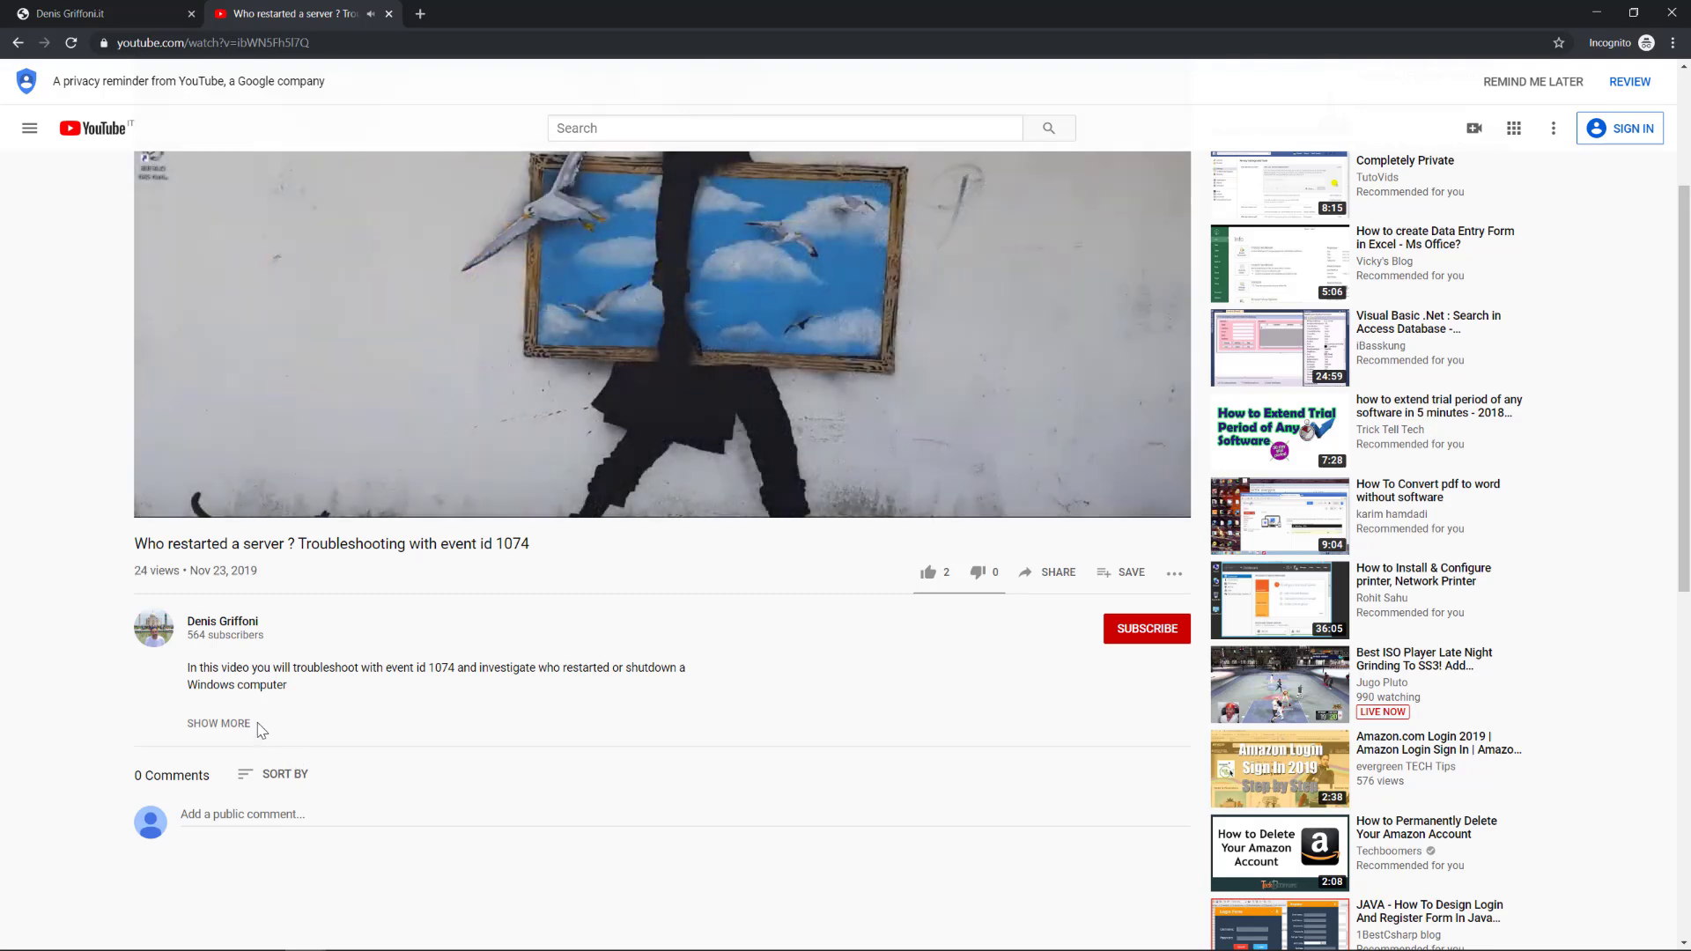
Step: Show the full video description and open its Amazon.com link in a background tab
click(246, 735)
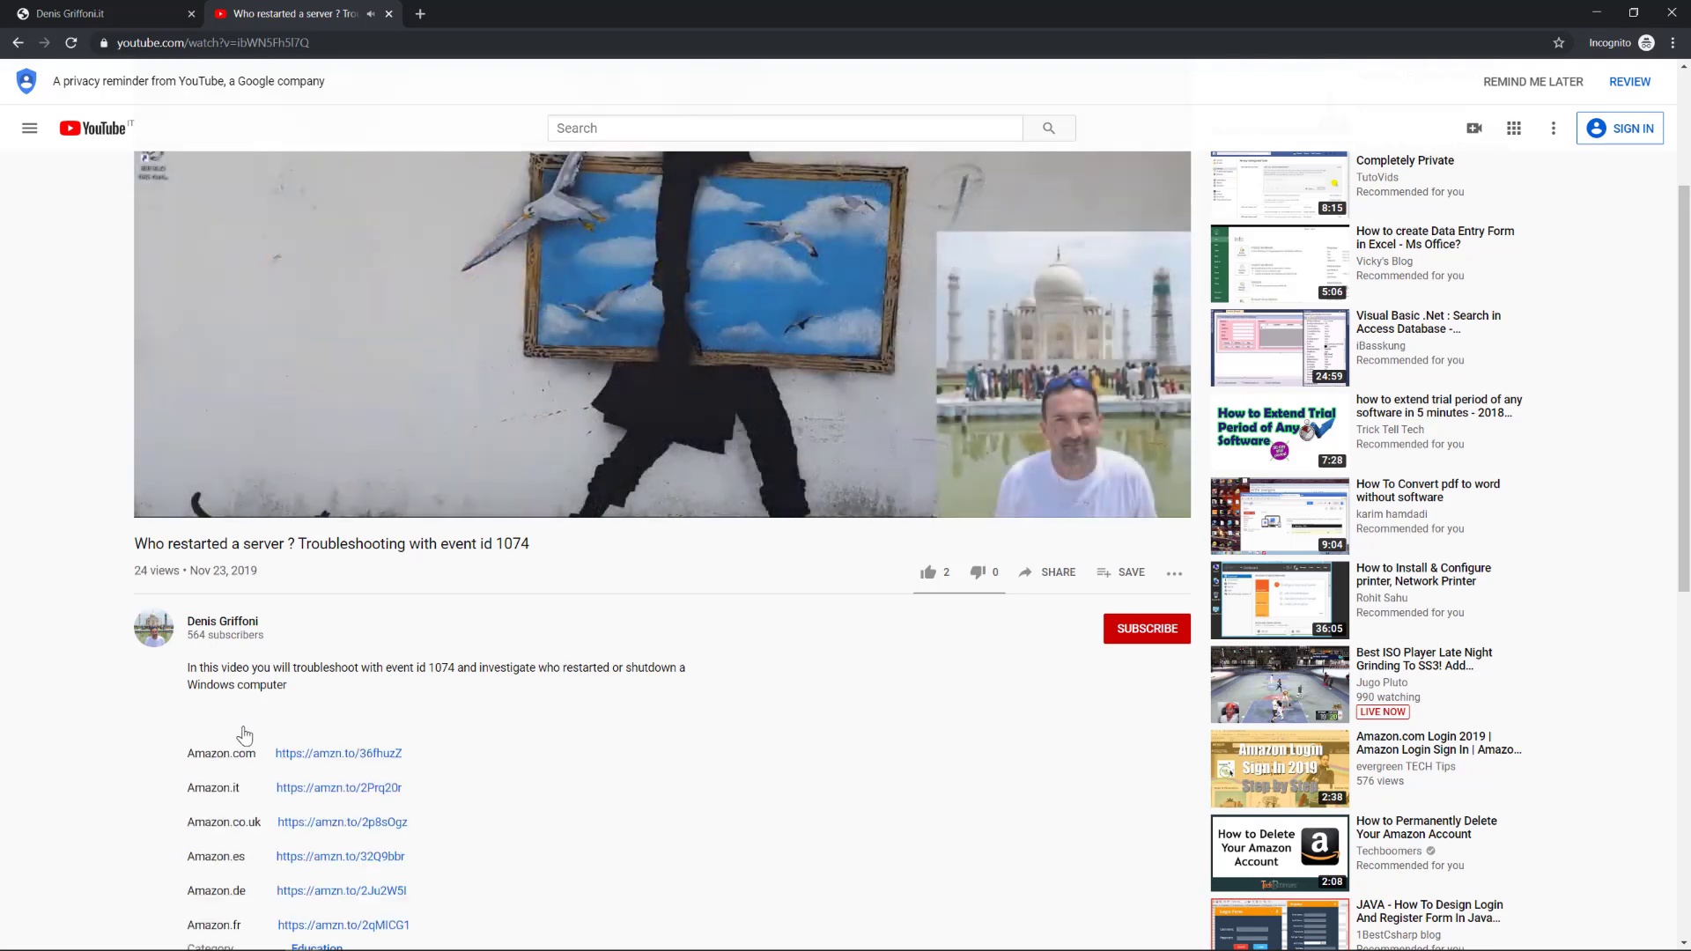
right_click(391, 759)
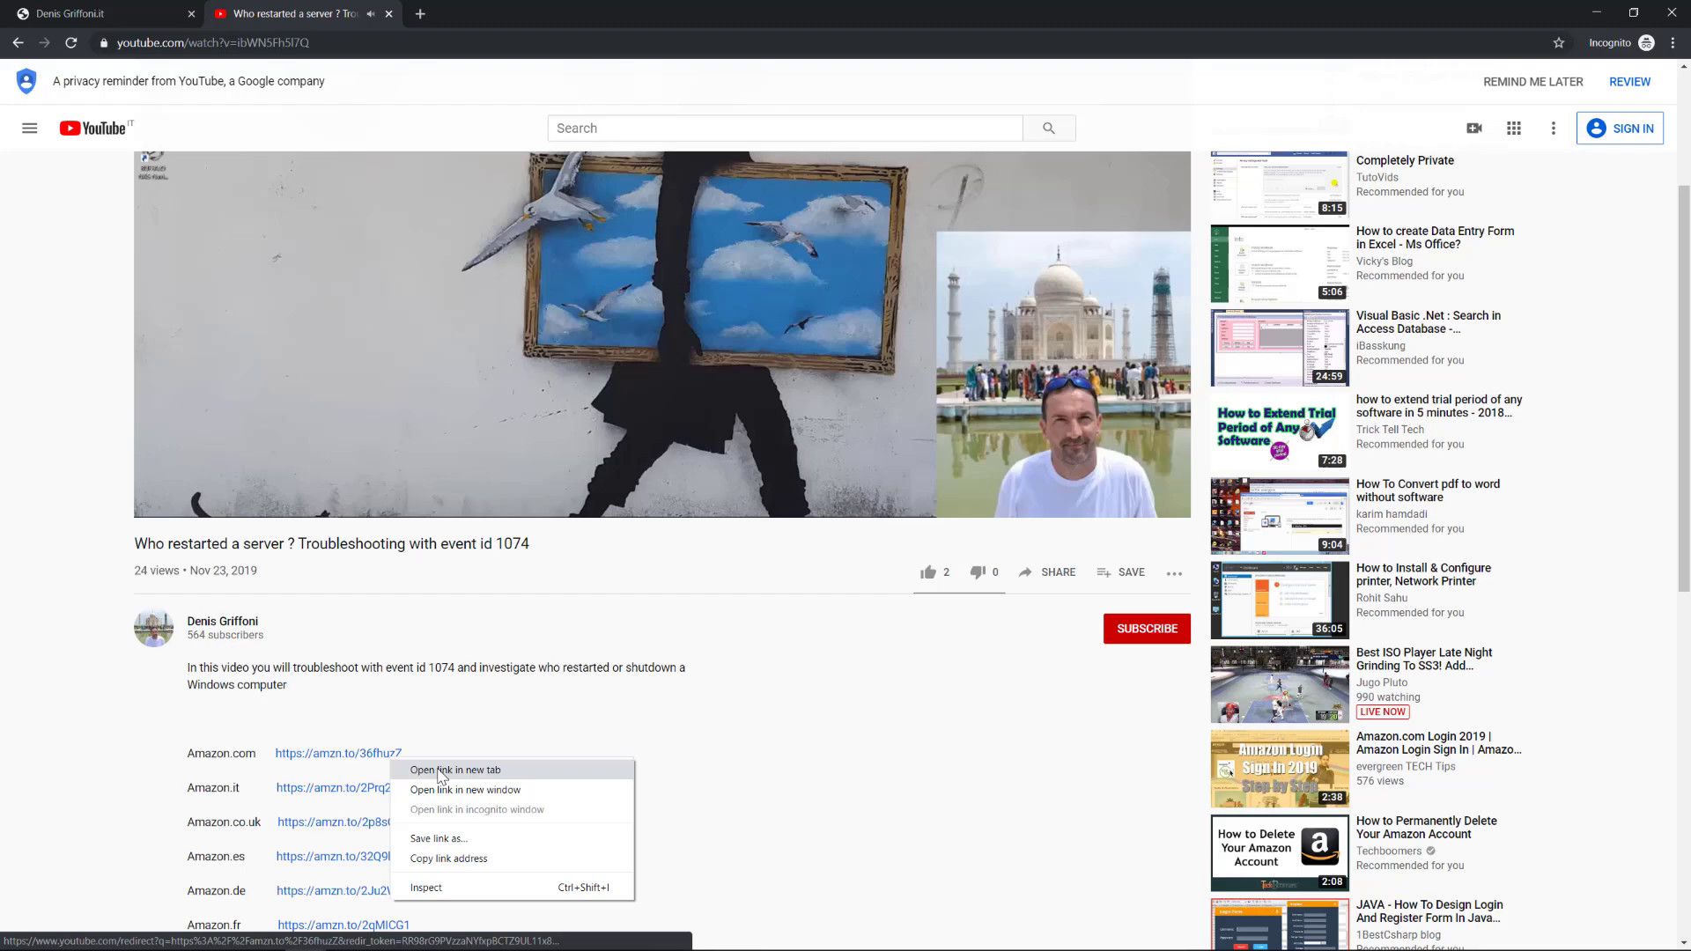
click(446, 772)
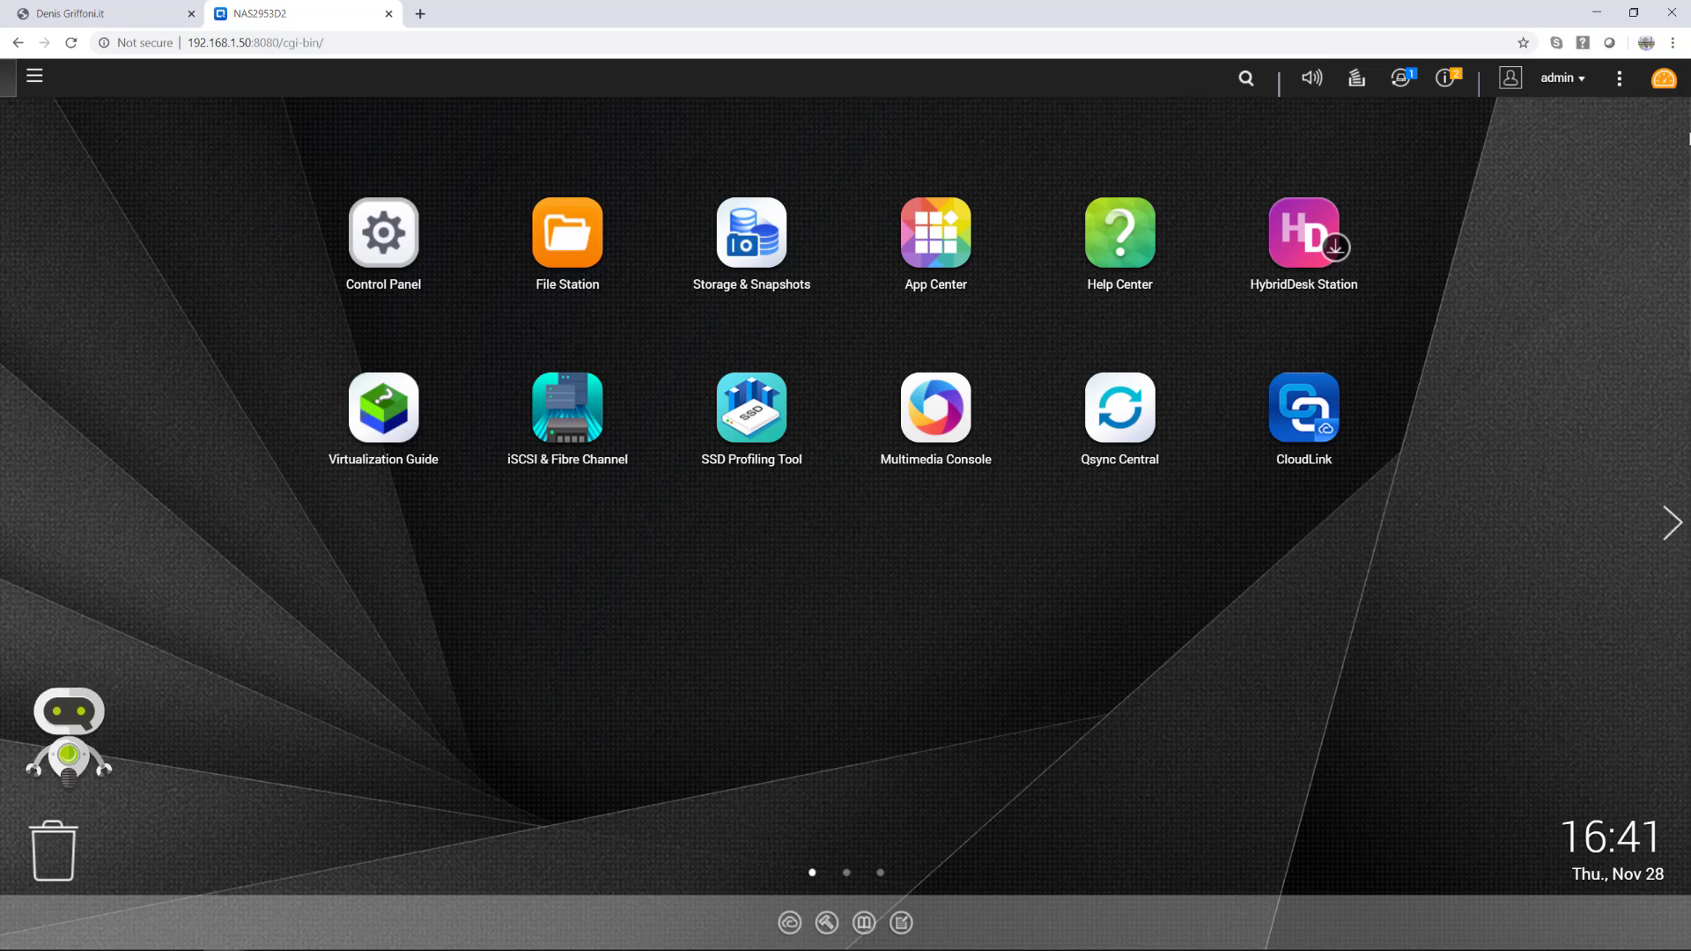
click(1664, 85)
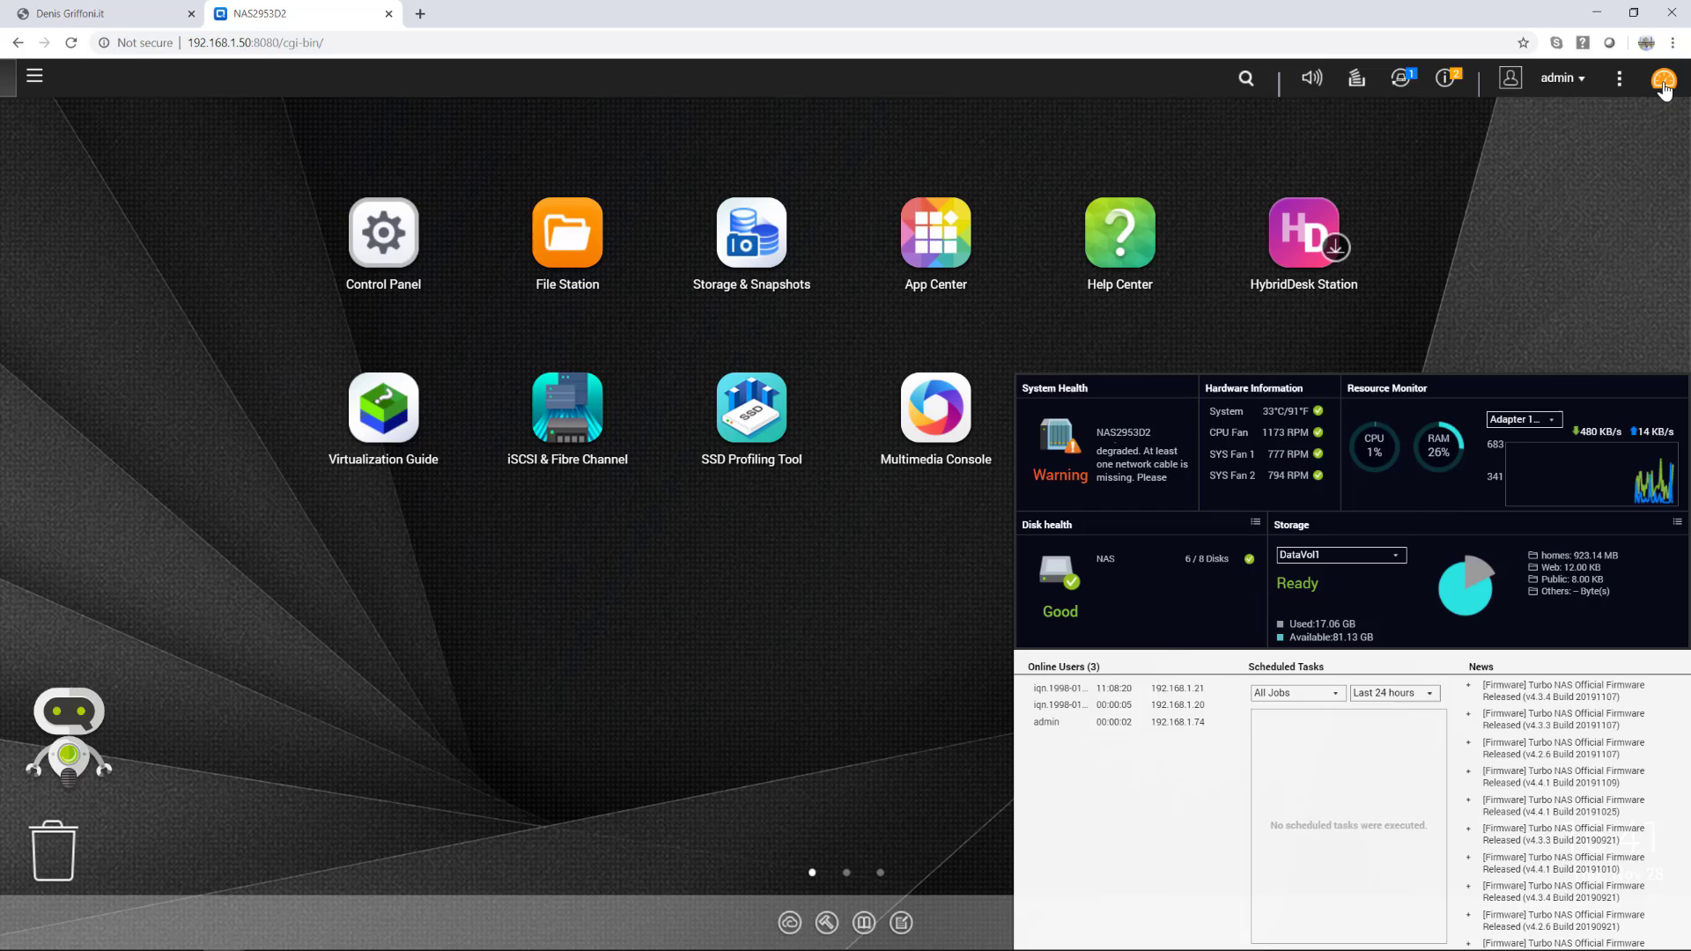
click(1664, 85)
click(1447, 84)
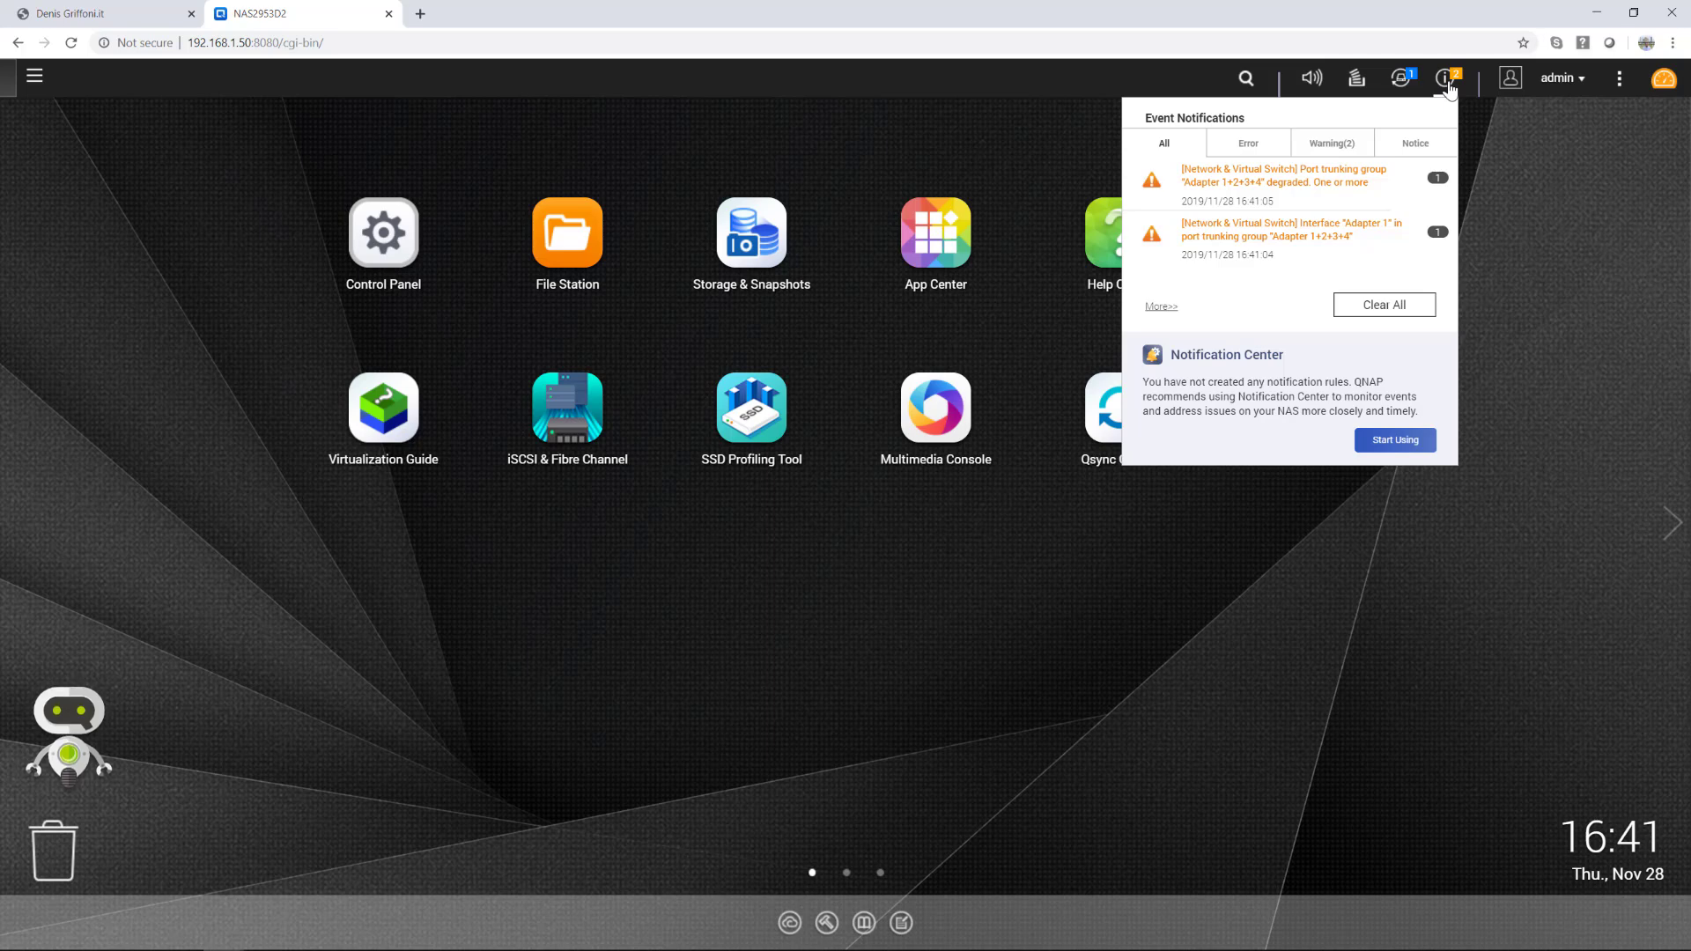
click(1447, 84)
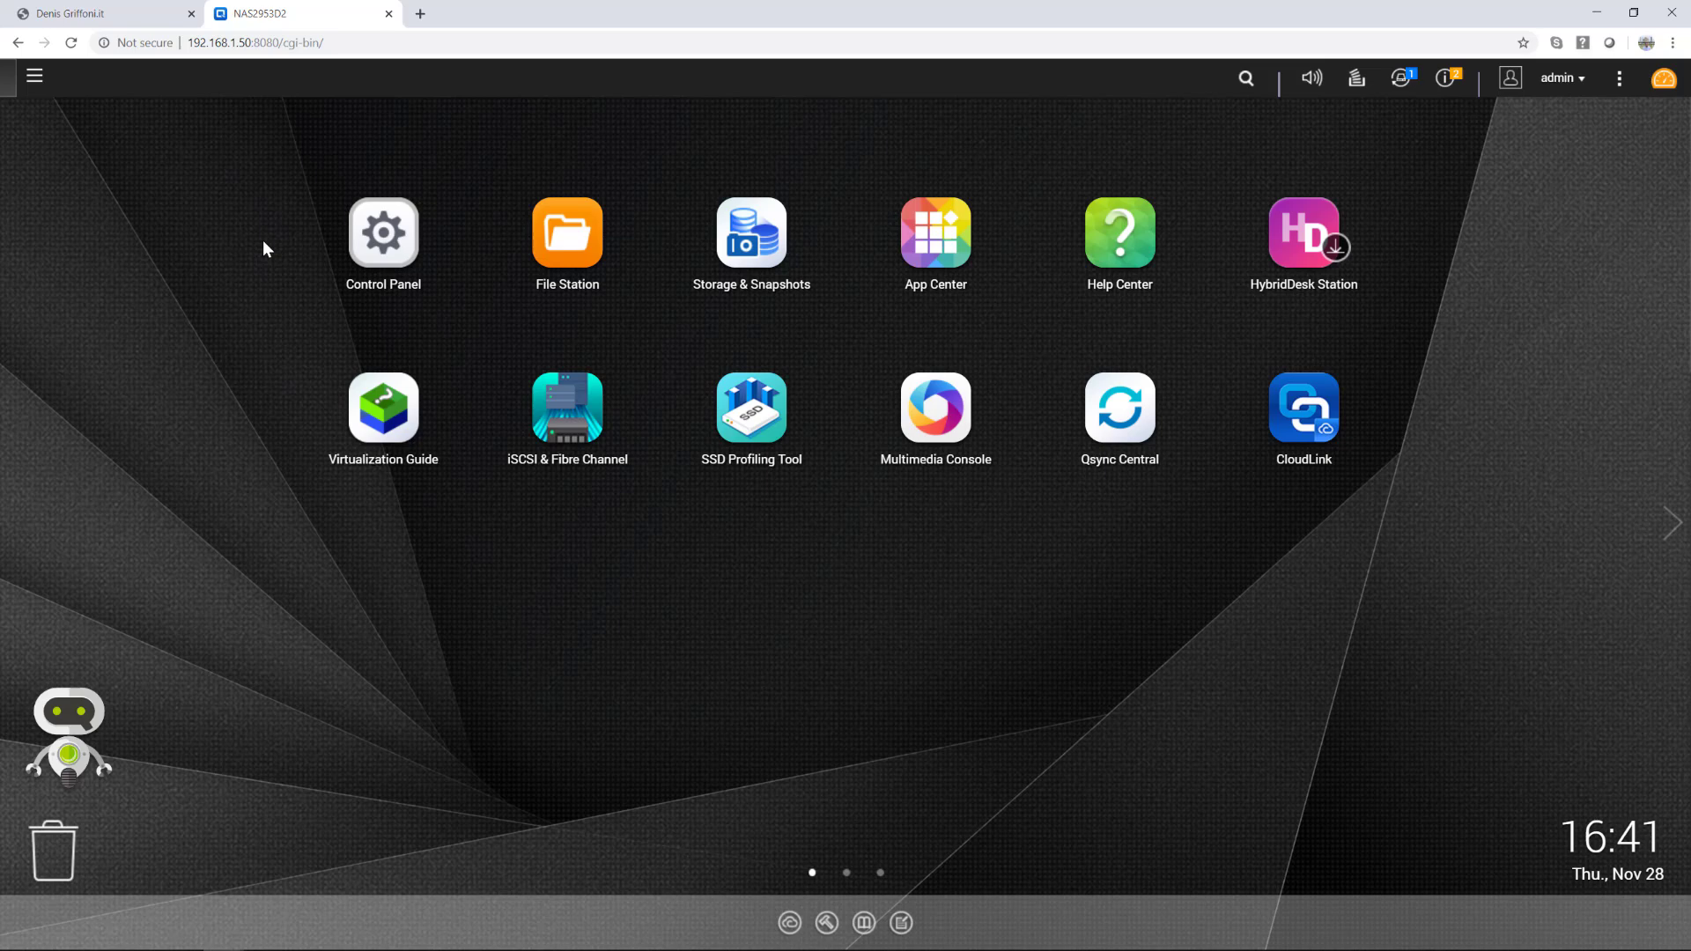
Step: Open Control Panel's Network & Virtual Switch settings and dismiss its welcome guide, keeping it for next time
click(369, 262)
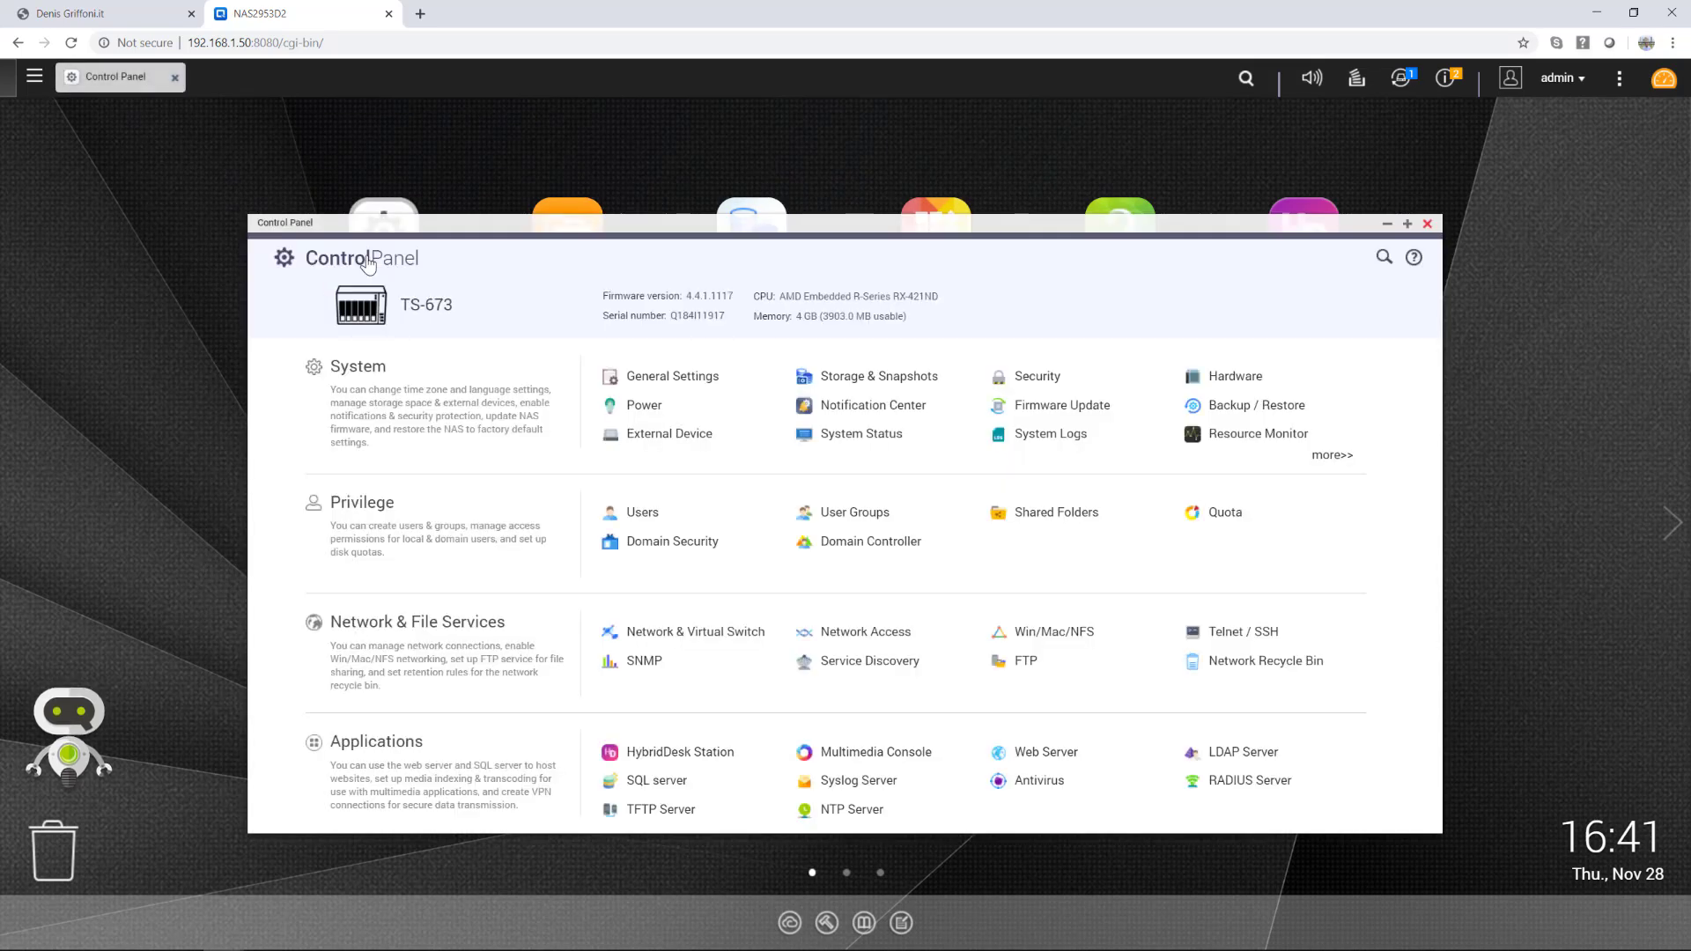
click(723, 637)
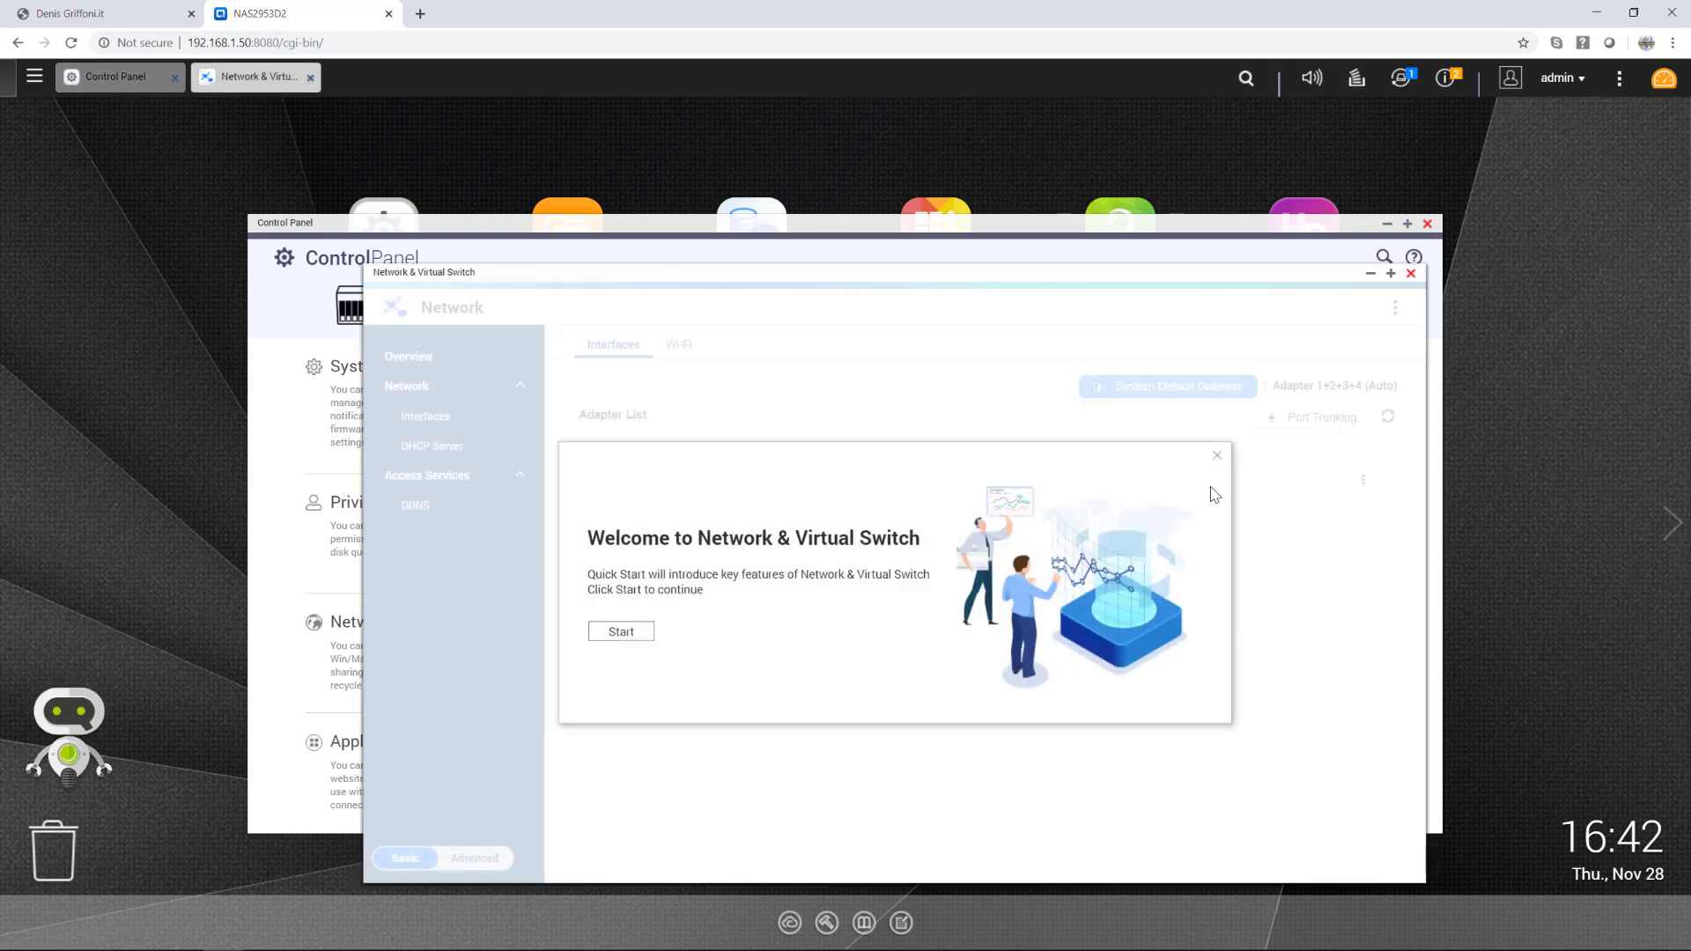
click(1217, 455)
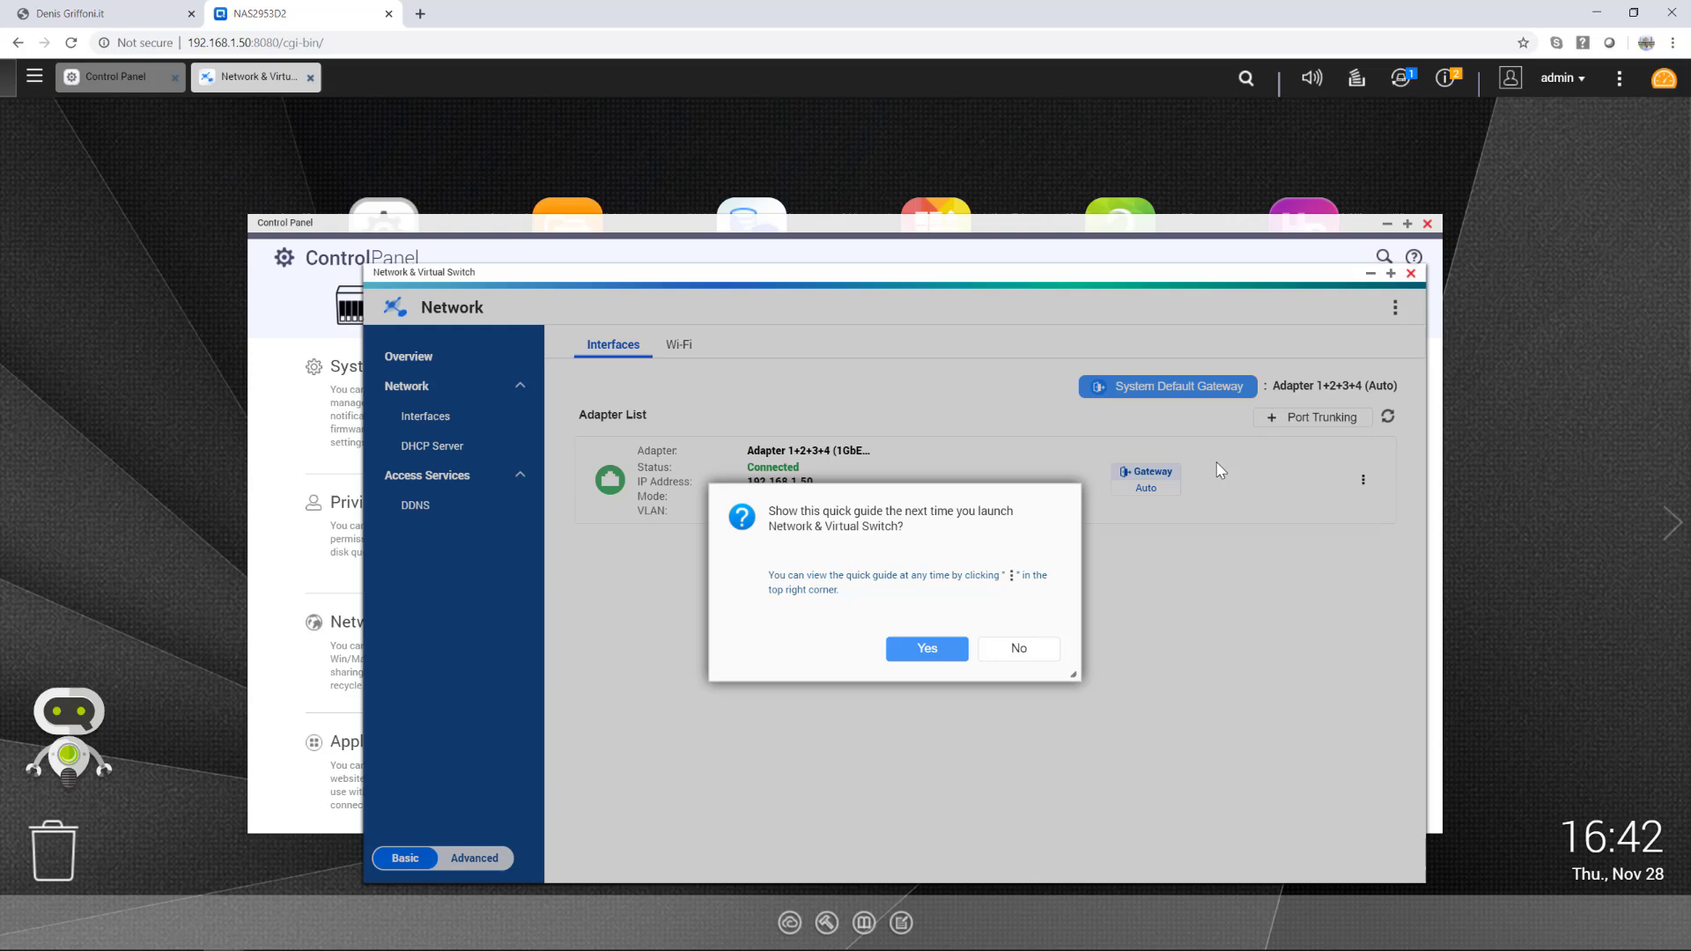
click(941, 648)
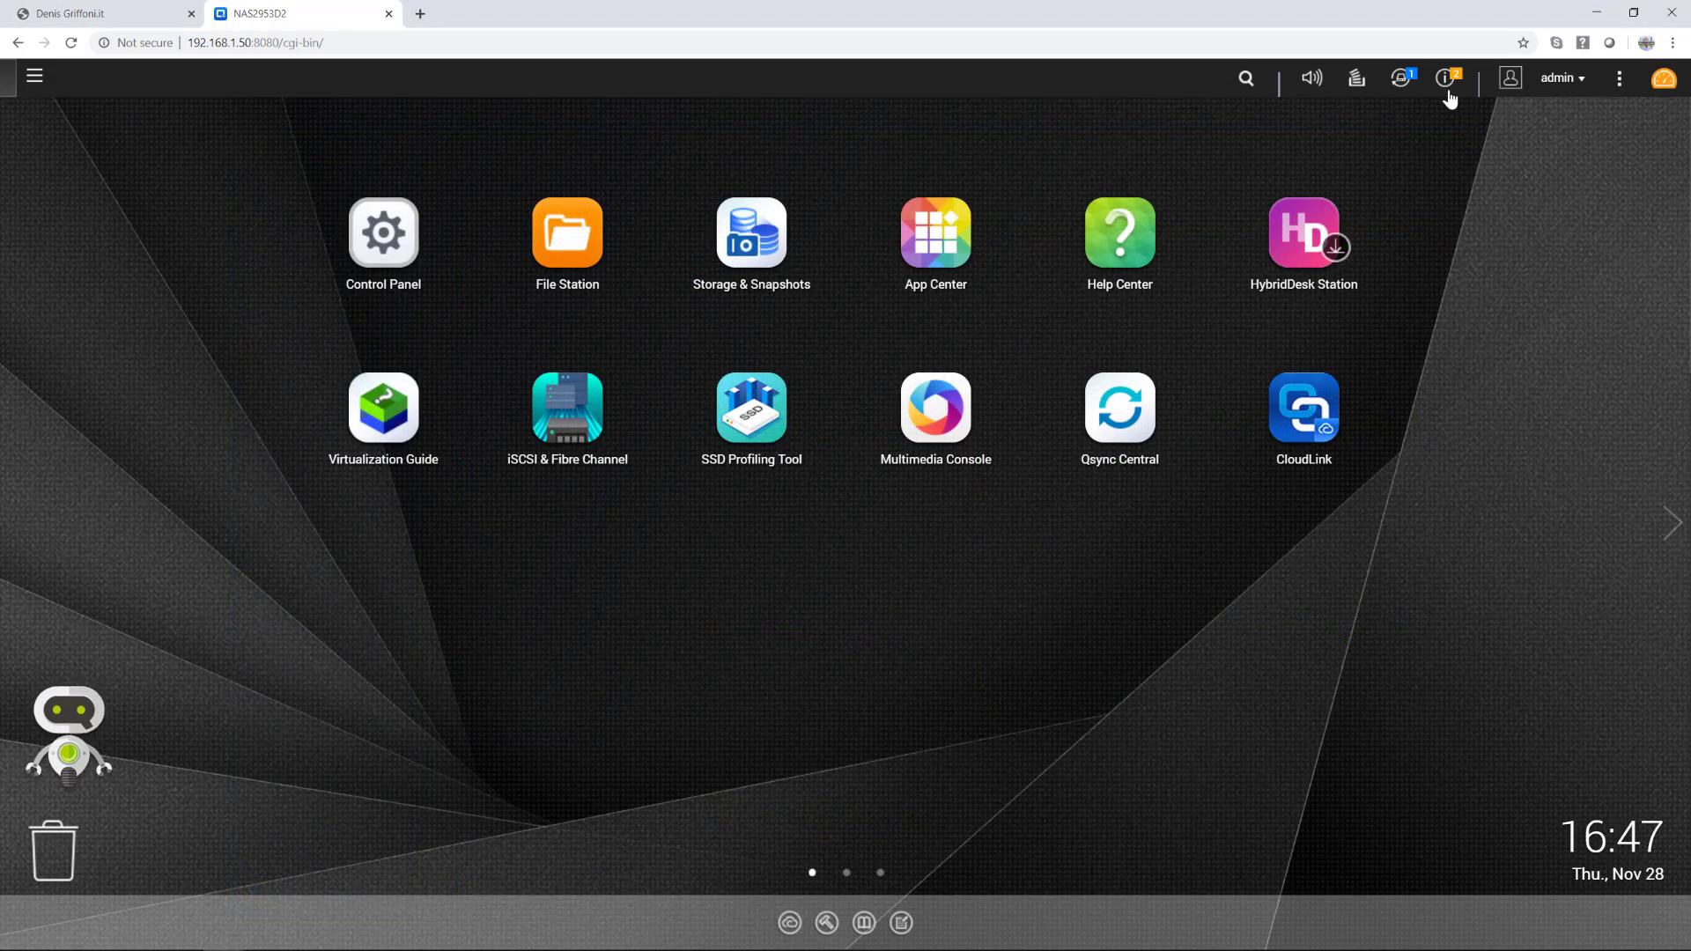
Step: Start Notification Center from Event Notifications, then page through and exit its welcome tour
click(1446, 81)
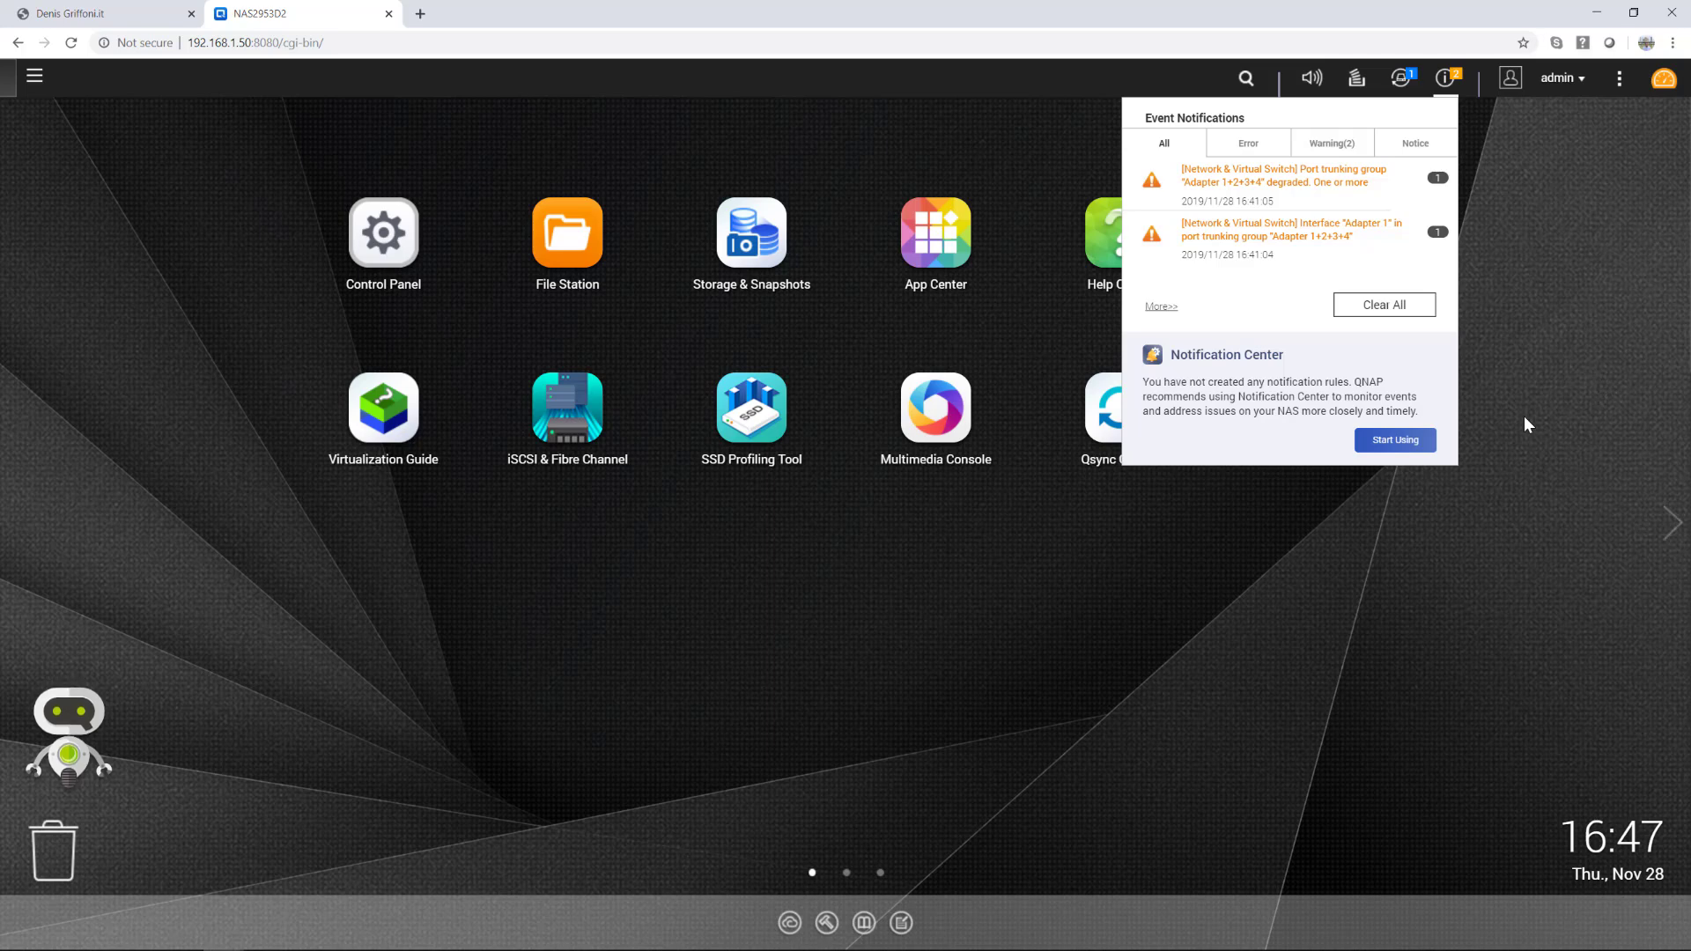
click(1407, 443)
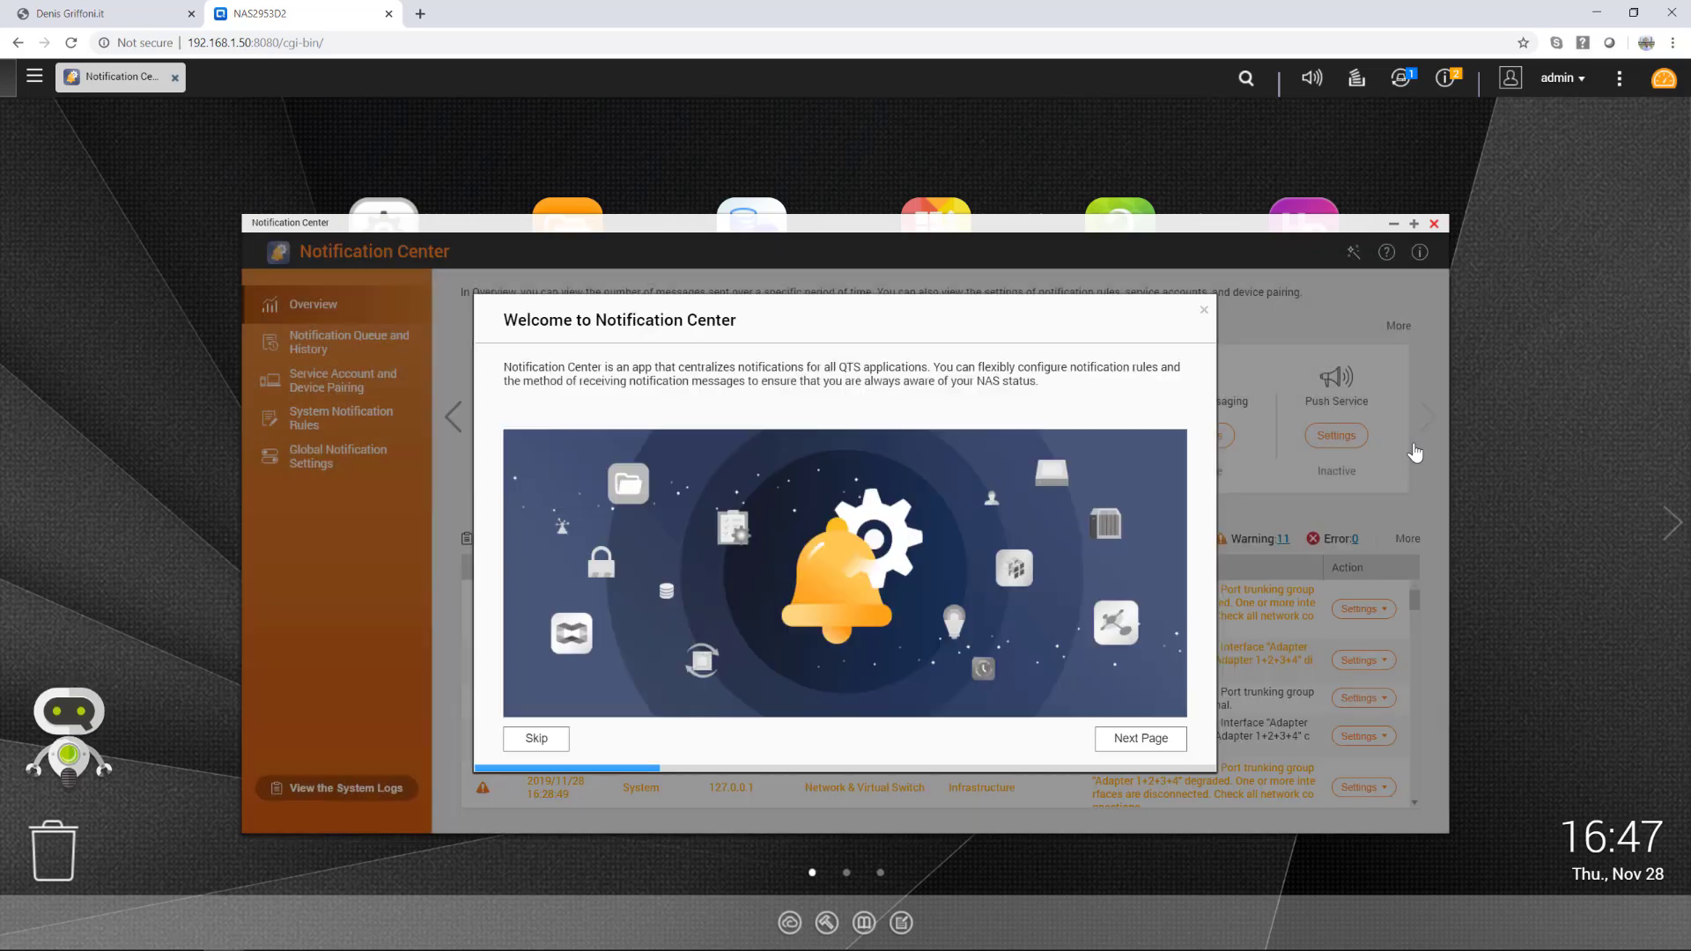
click(1176, 745)
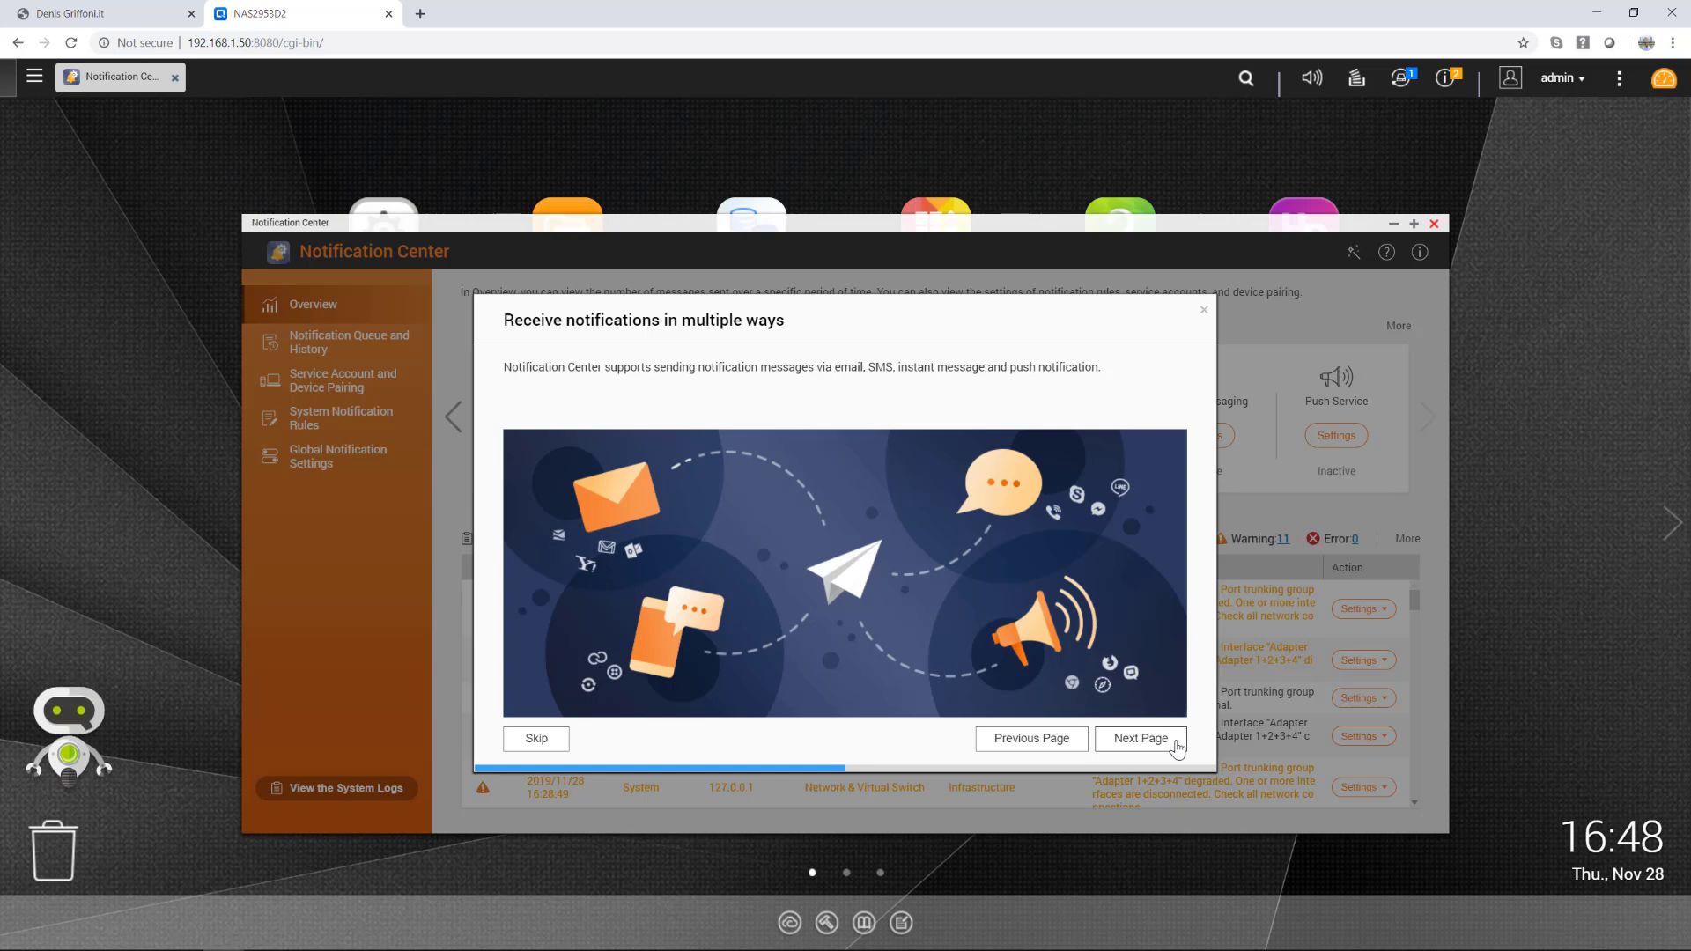
click(1177, 745)
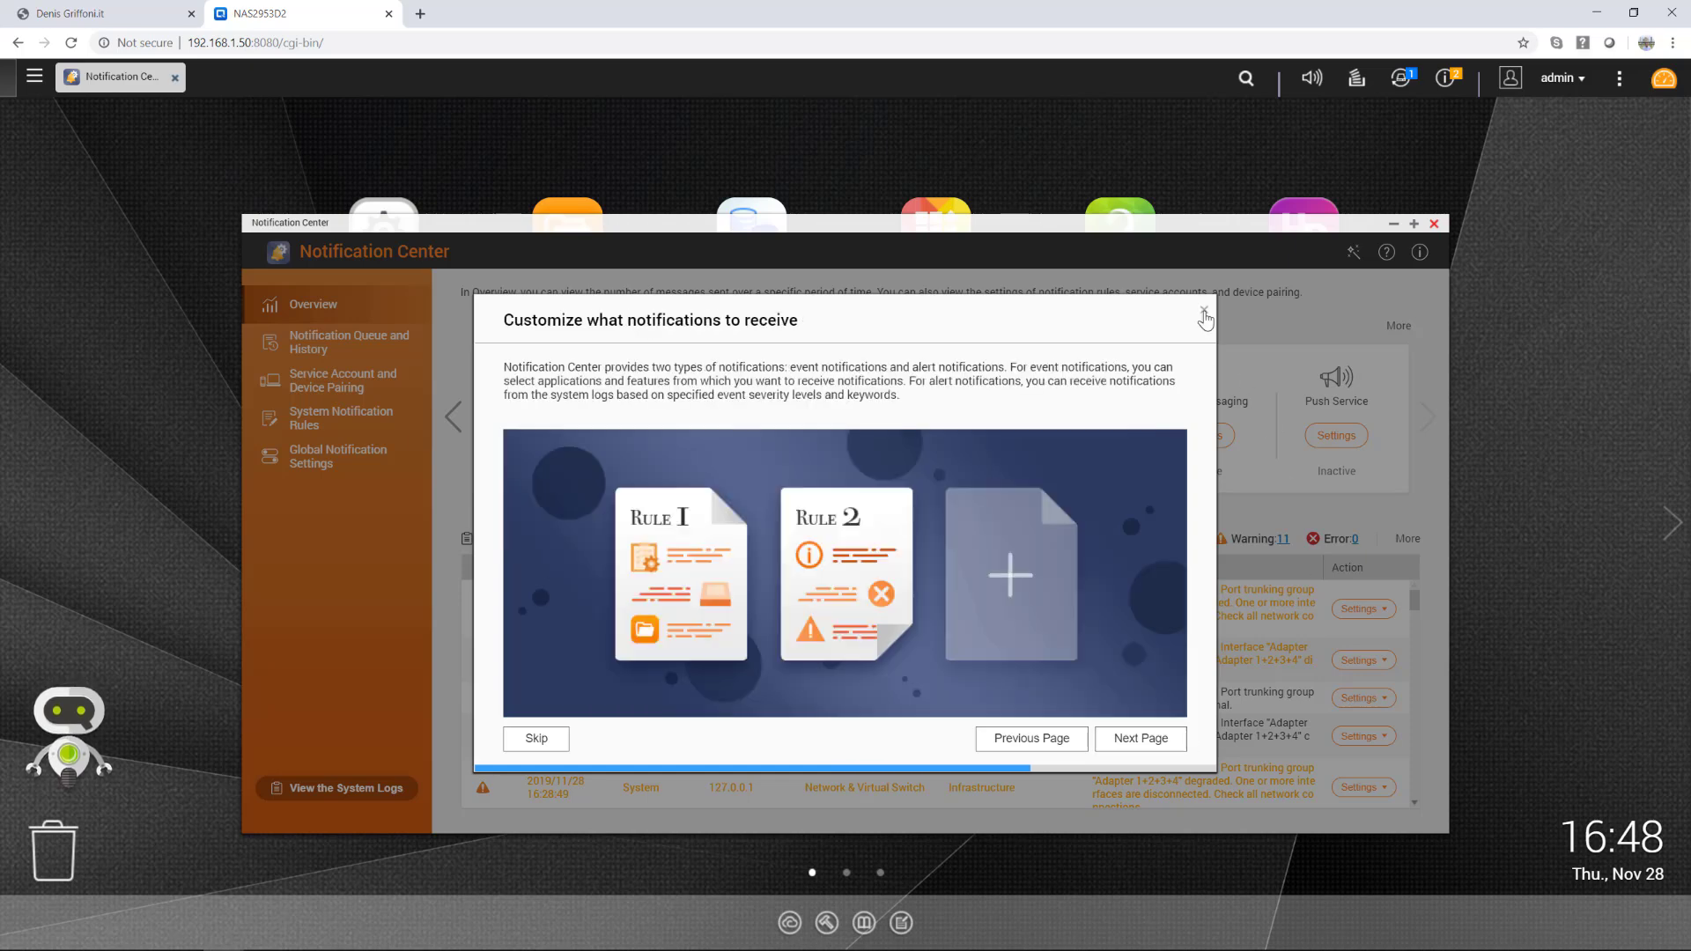
click(1204, 315)
click(891, 582)
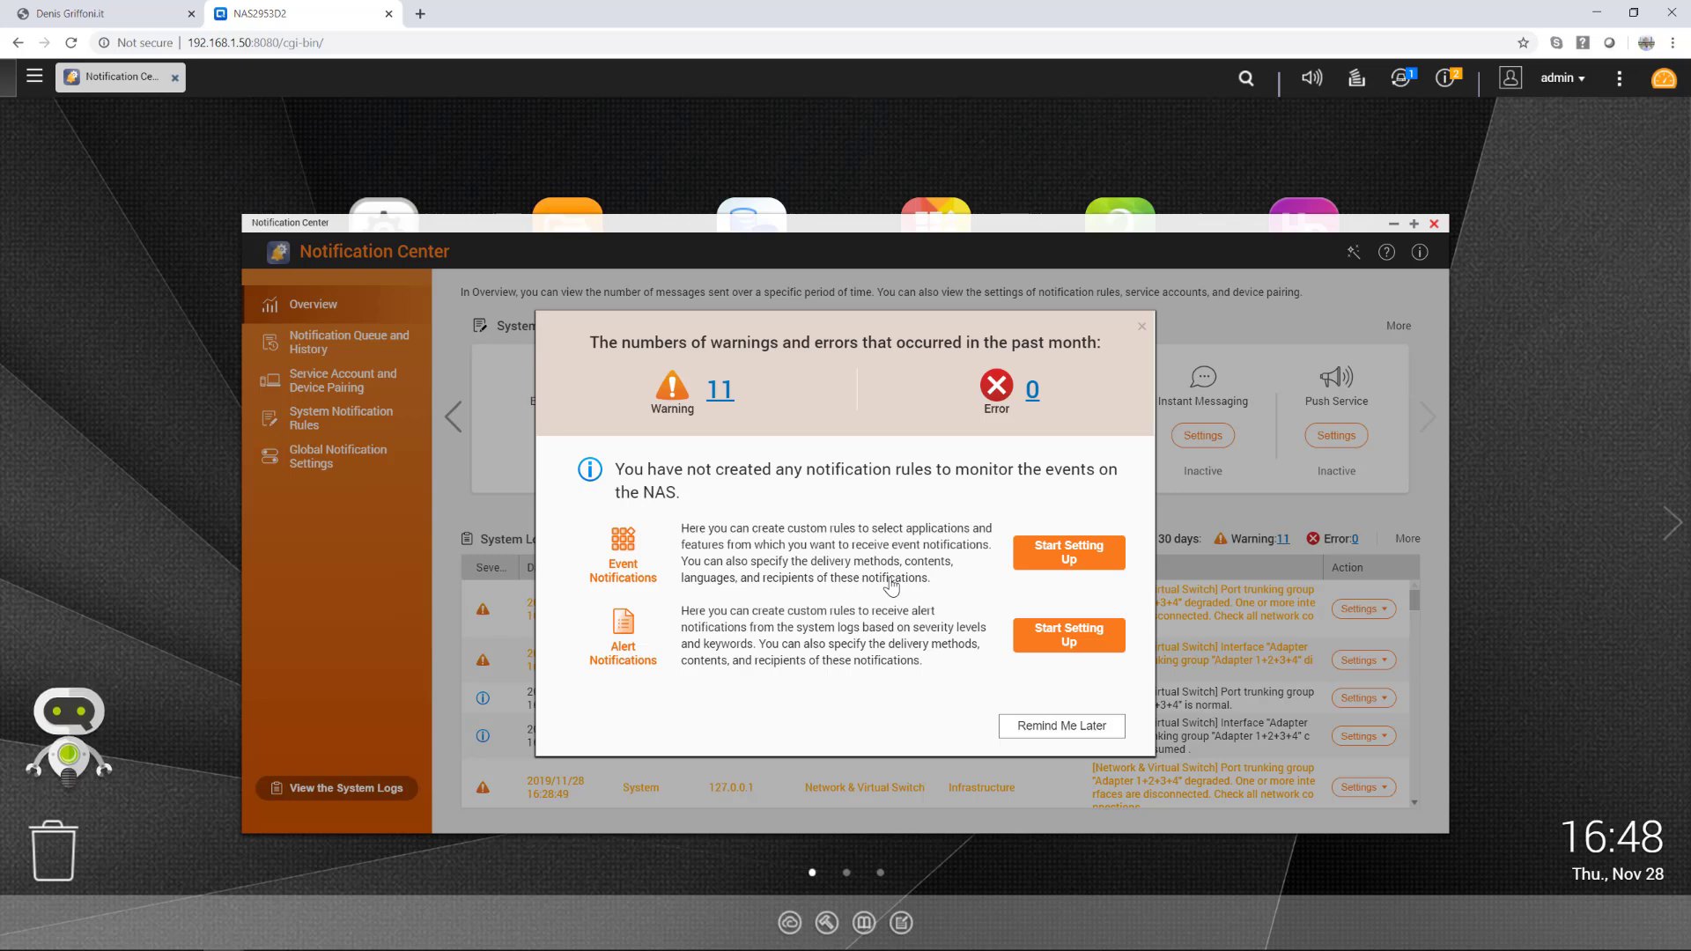
Step: Create an alert rule named 'Alerts' for Warning and Error events and move to Methods and Recipients
click(1104, 653)
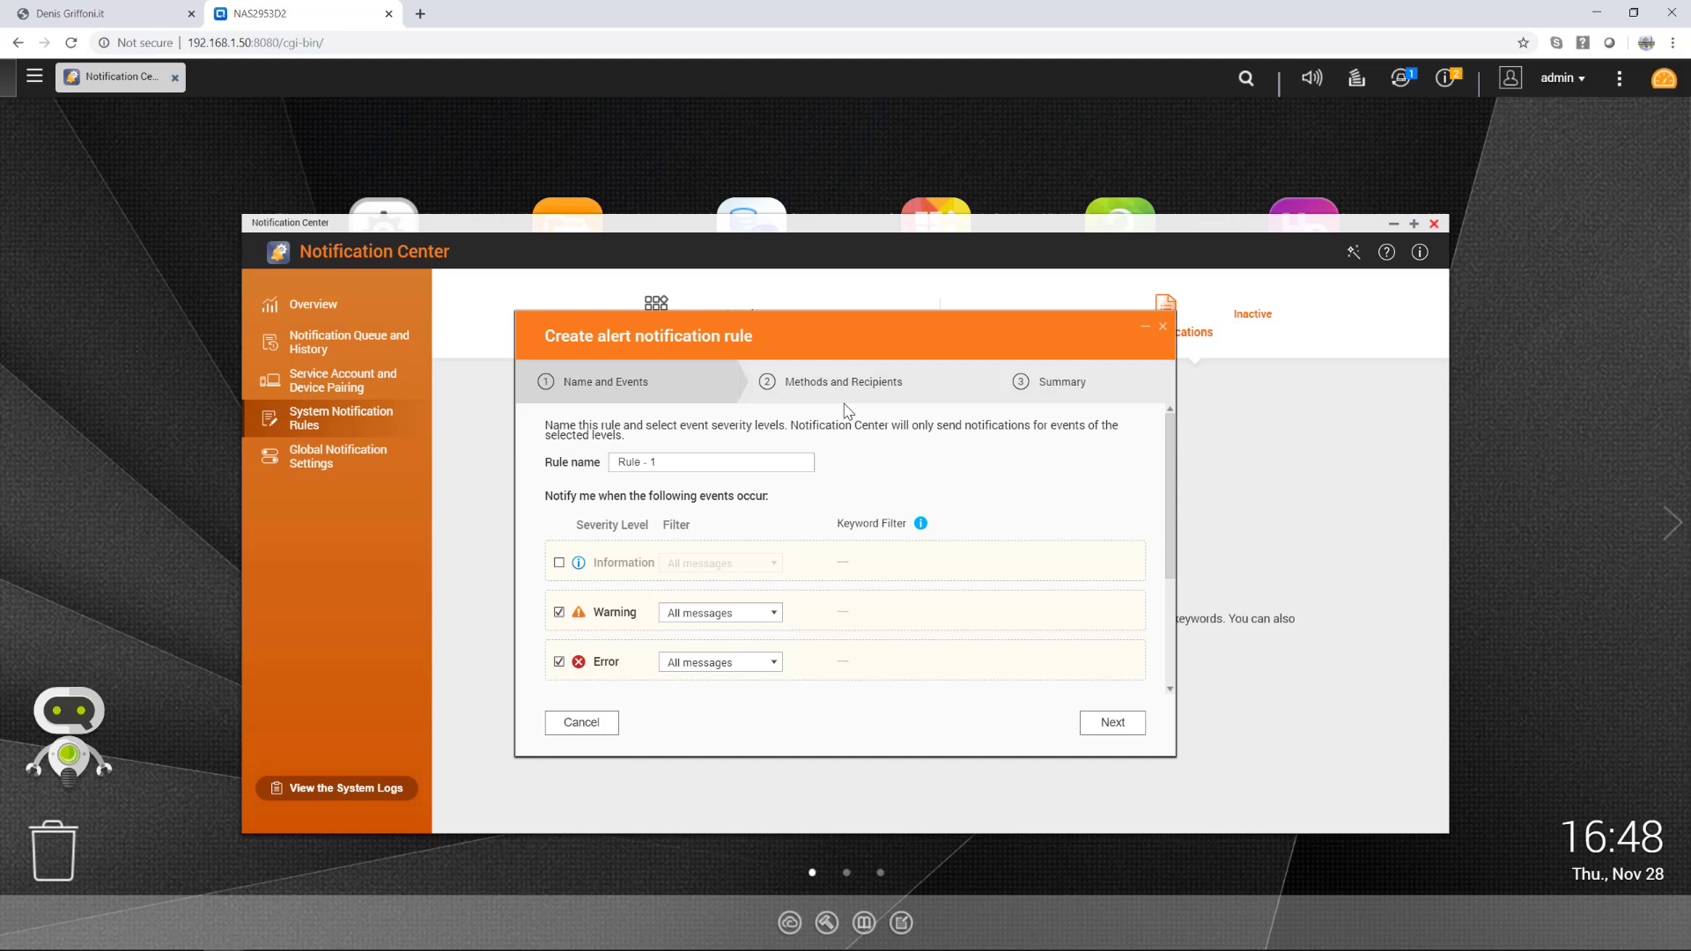
drag(705, 463, 548, 480)
text(Alerts)
drag(1181, 573, 1182, 656)
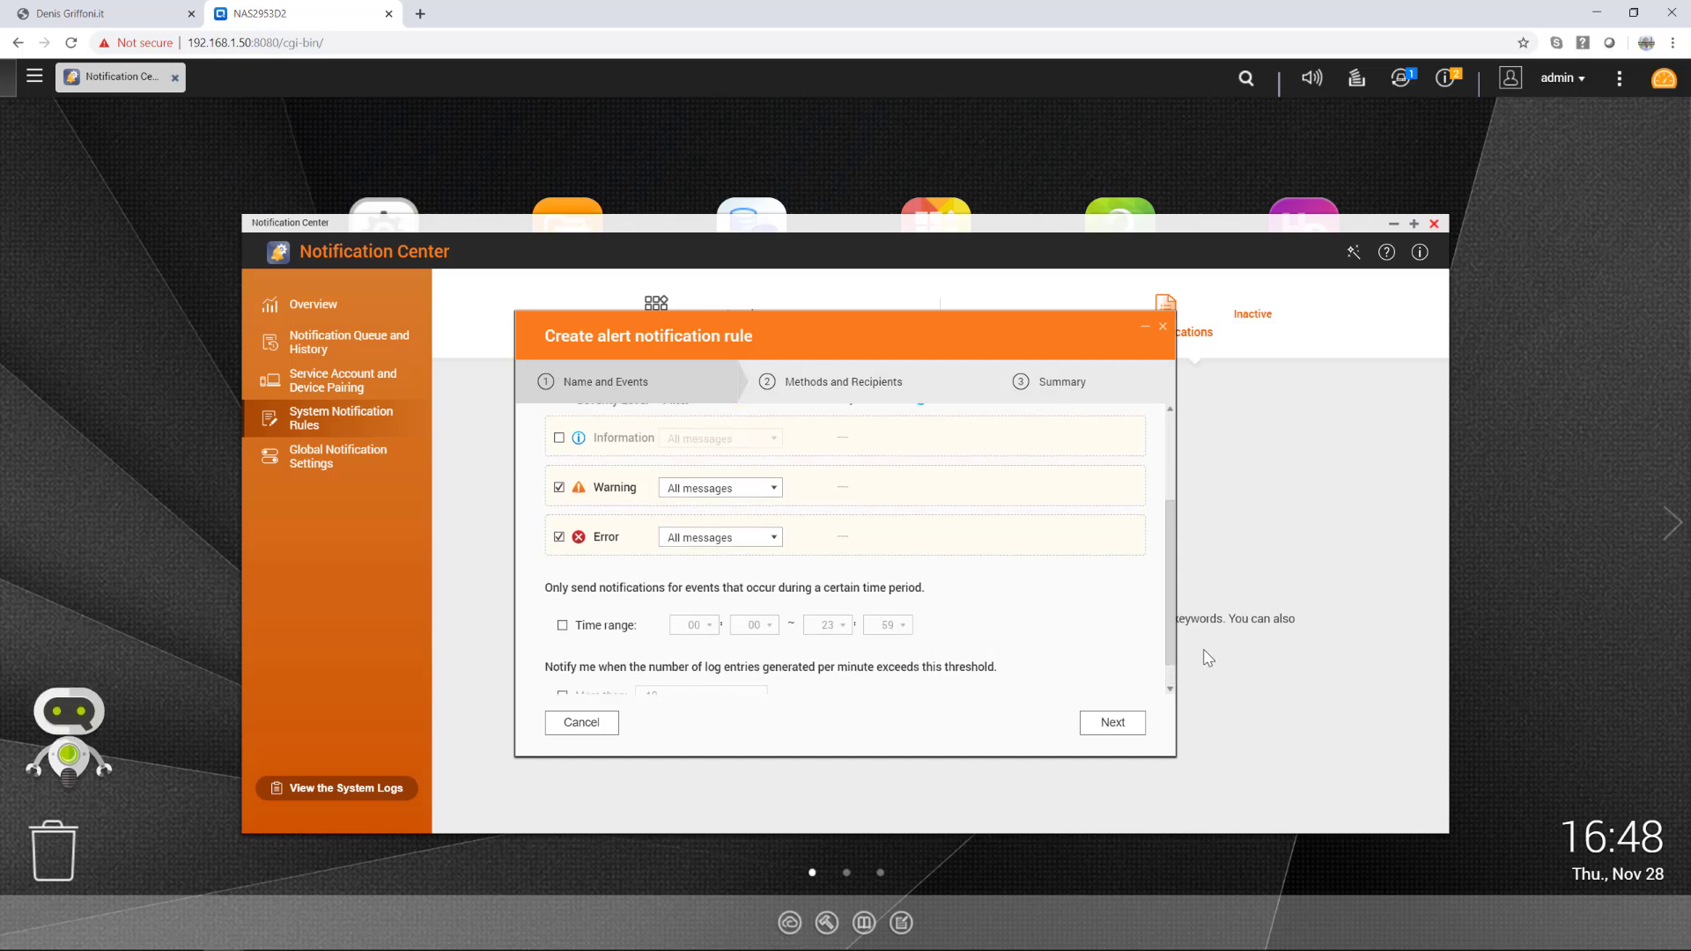
click(1115, 728)
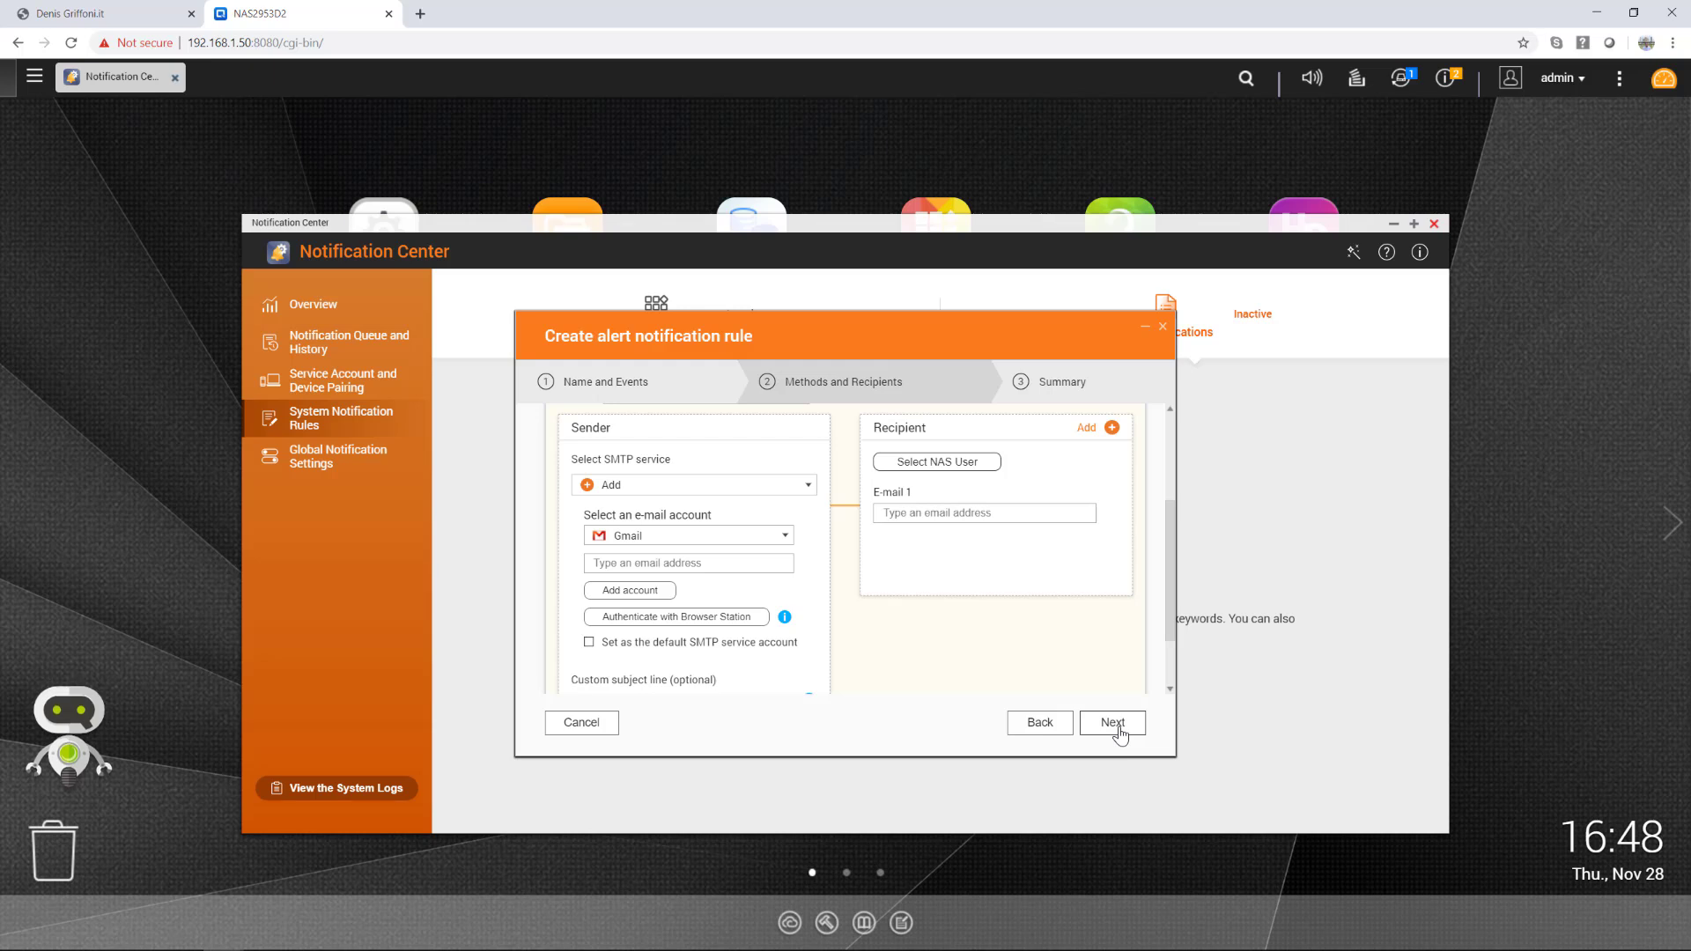
Step: Add a Gmail sender account by choosing the Google account and allowing QTS to send e-mail
click(784, 563)
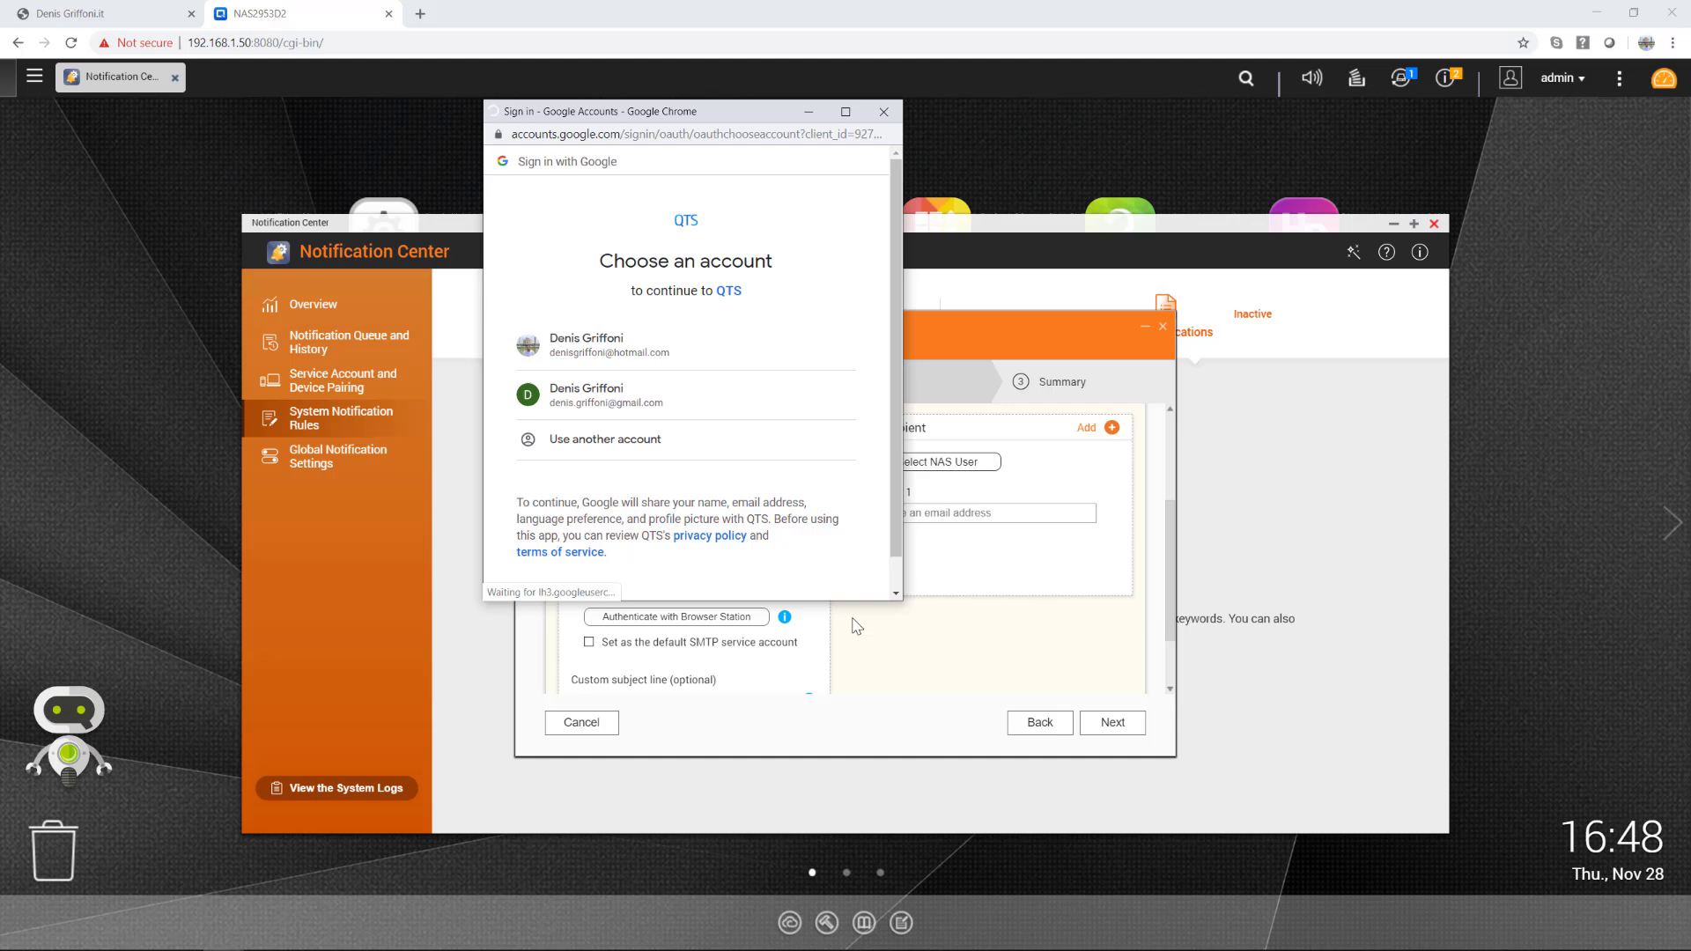
click(675, 412)
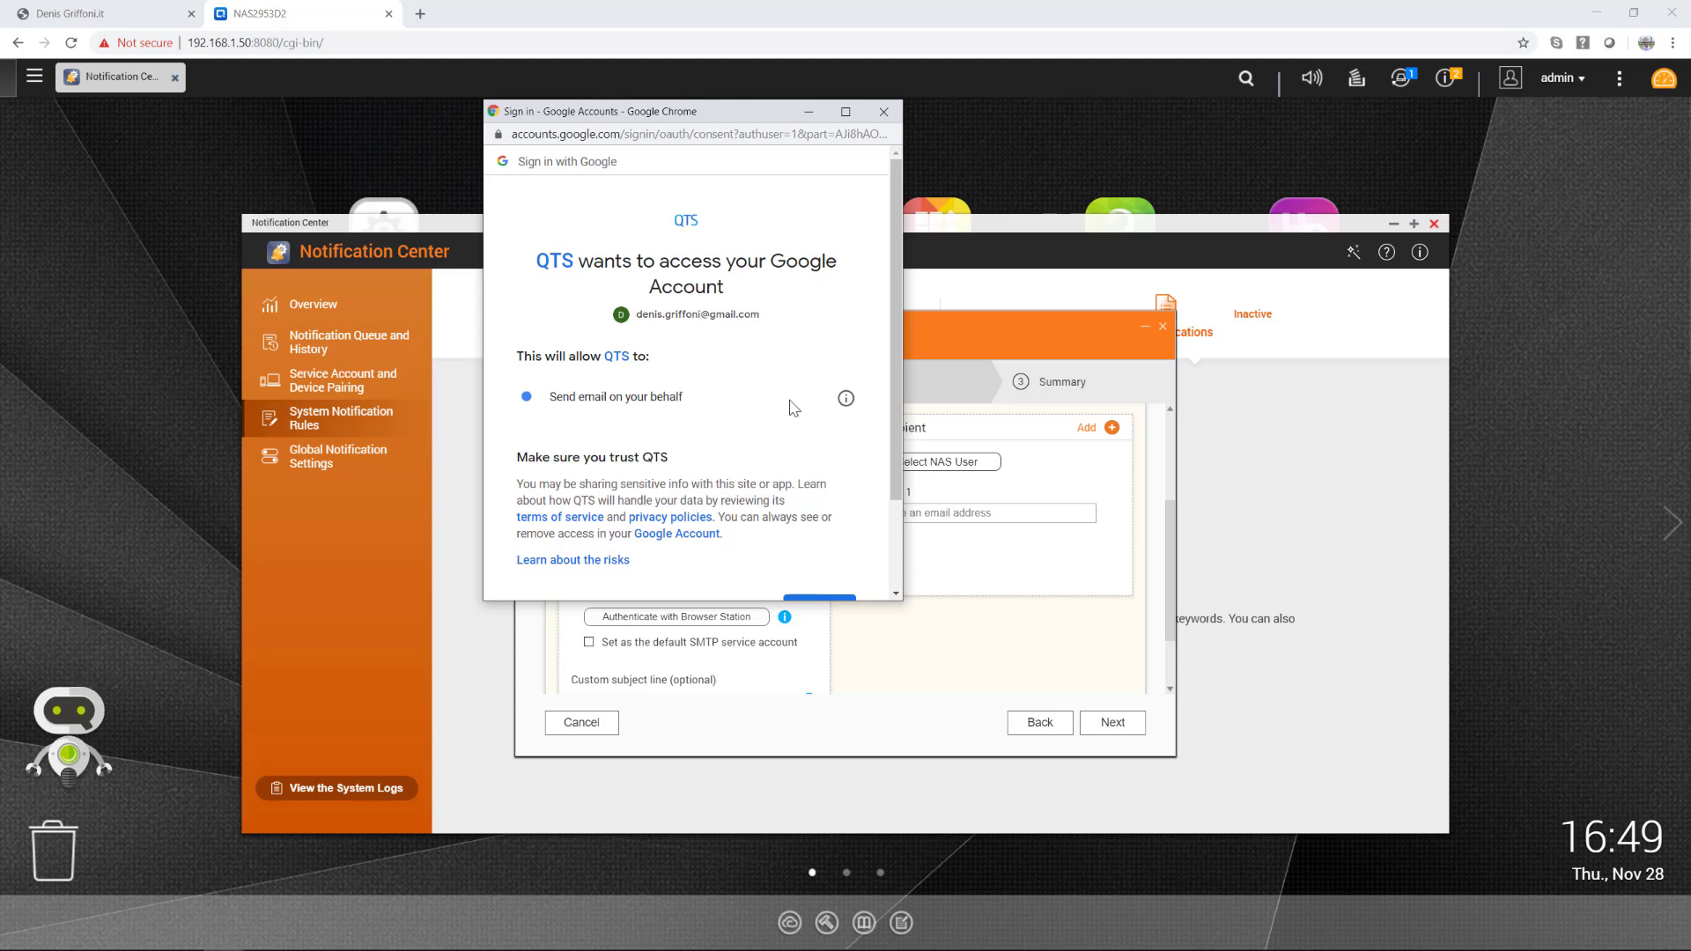
drag(898, 472, 905, 514)
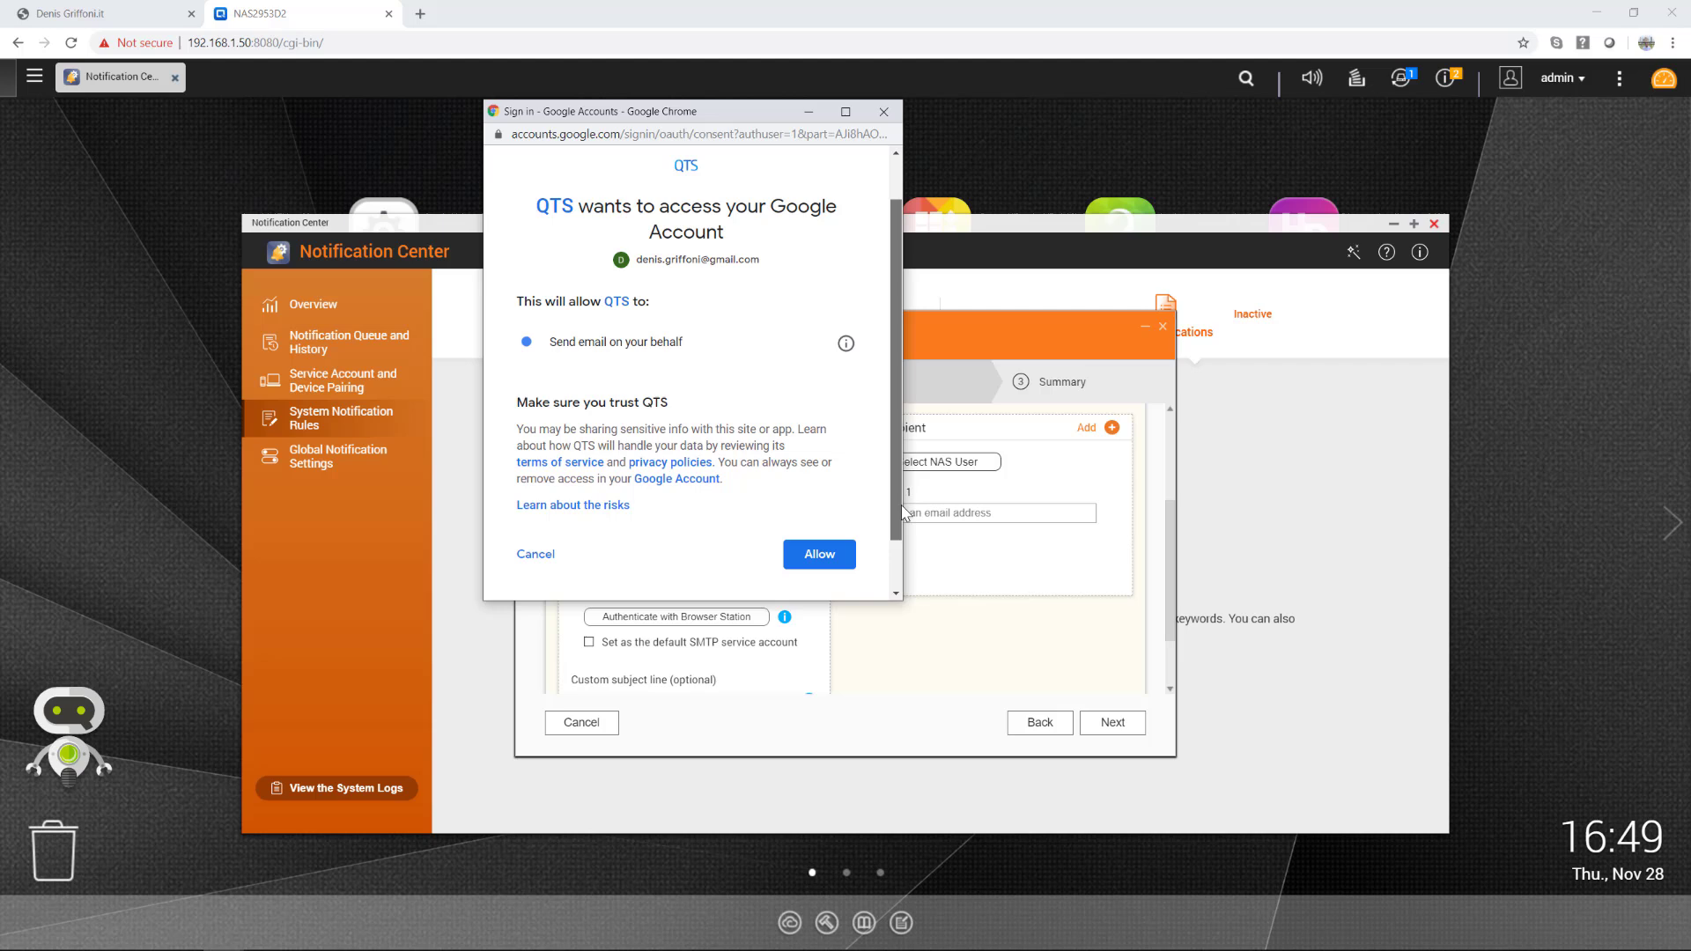
click(819, 561)
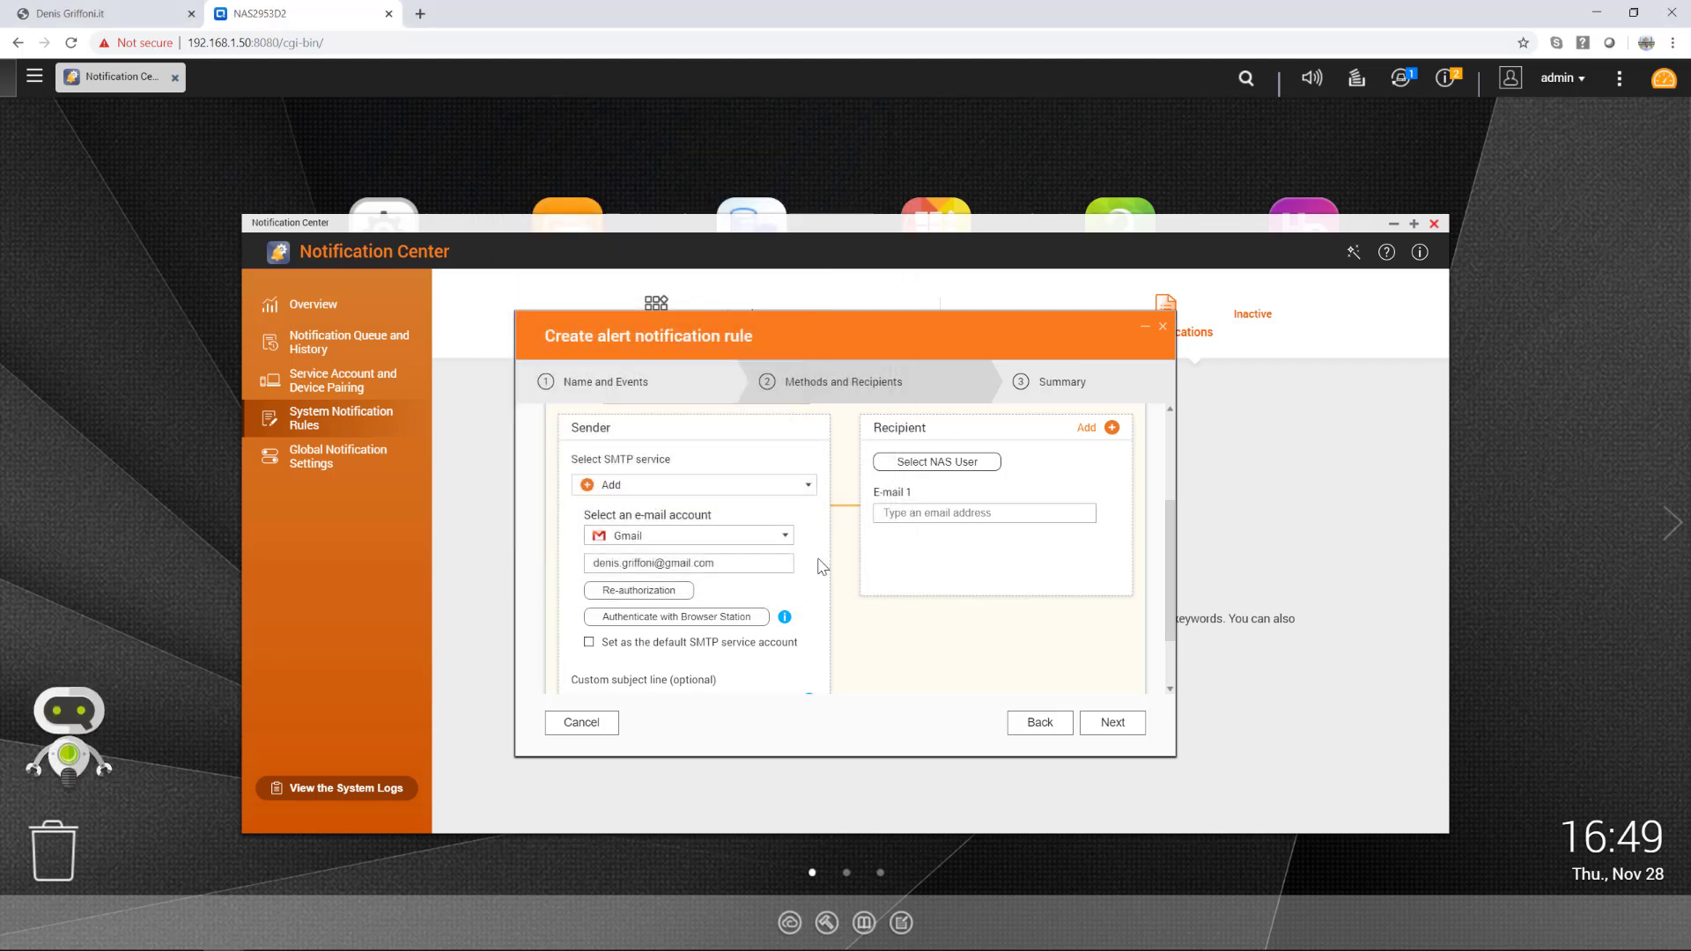
Step: Fill E-mail 1 with the suggested recipient address, then finish the alert rule
click(910, 514)
click(947, 544)
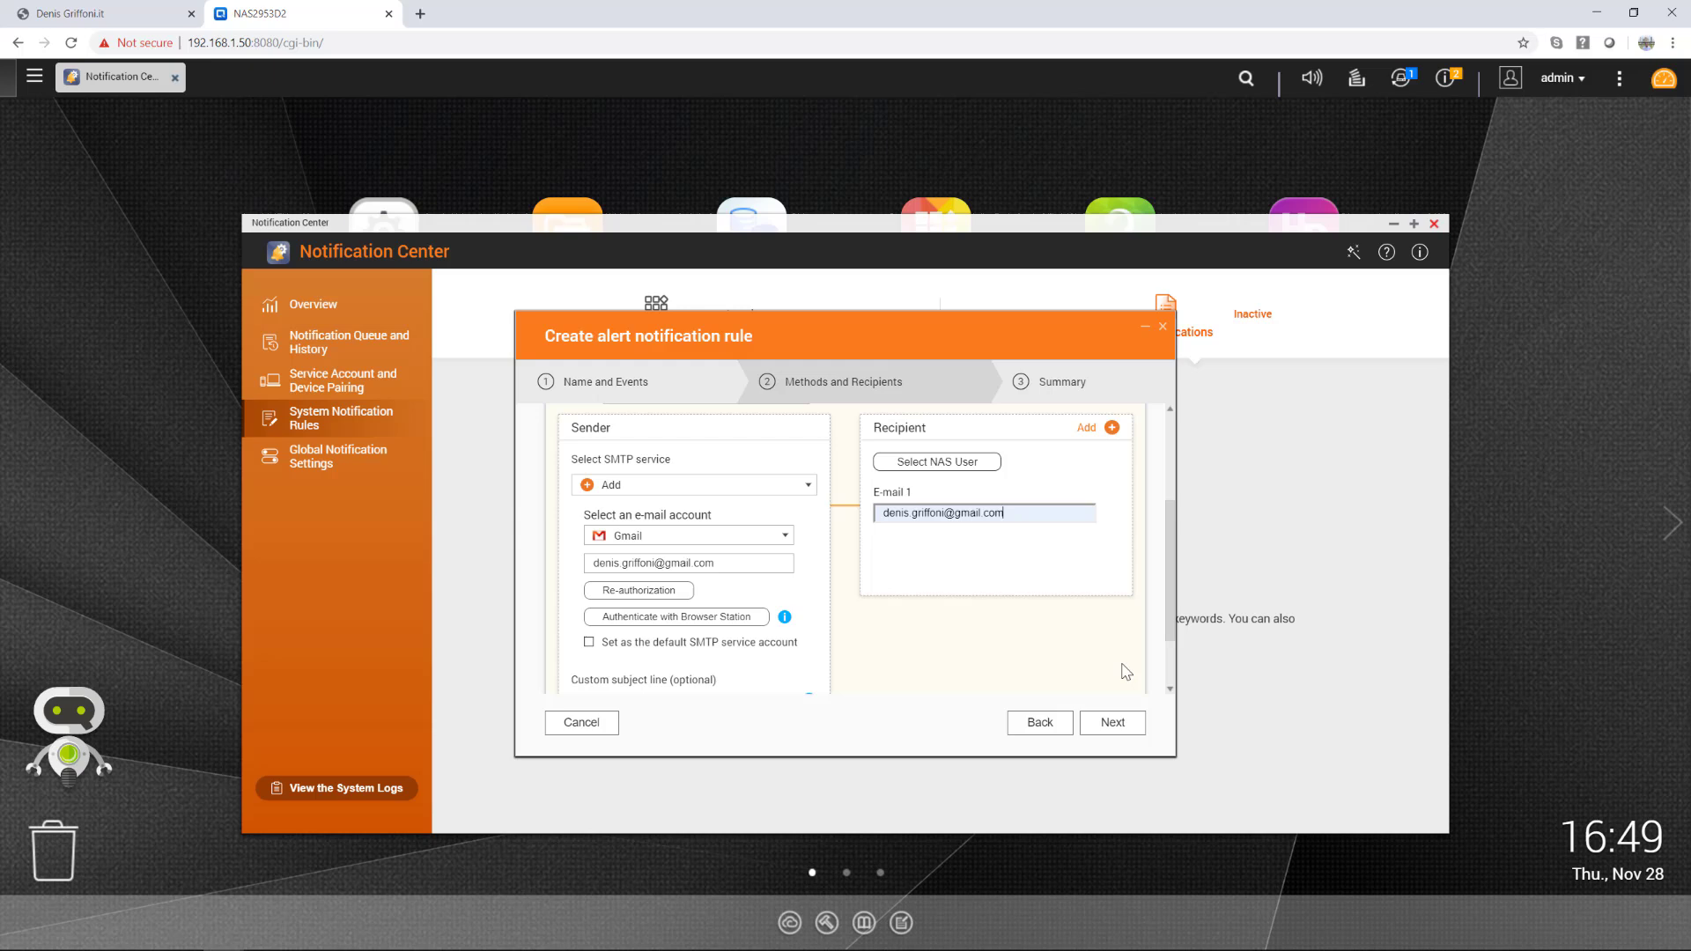
click(1111, 724)
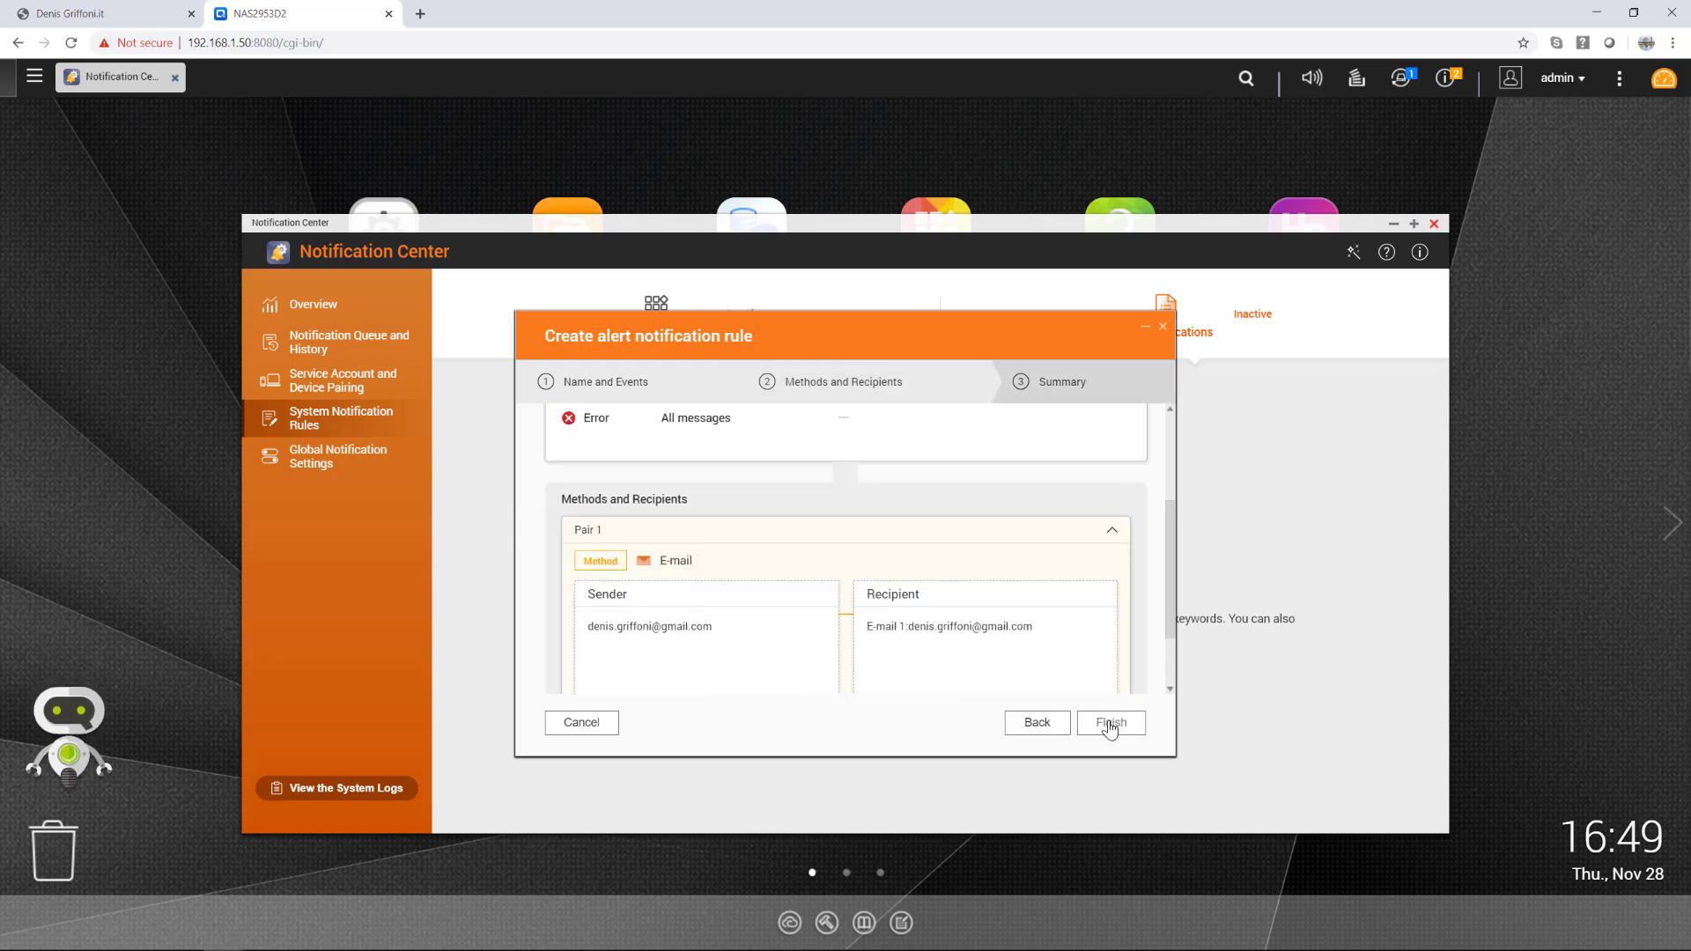
click(1111, 724)
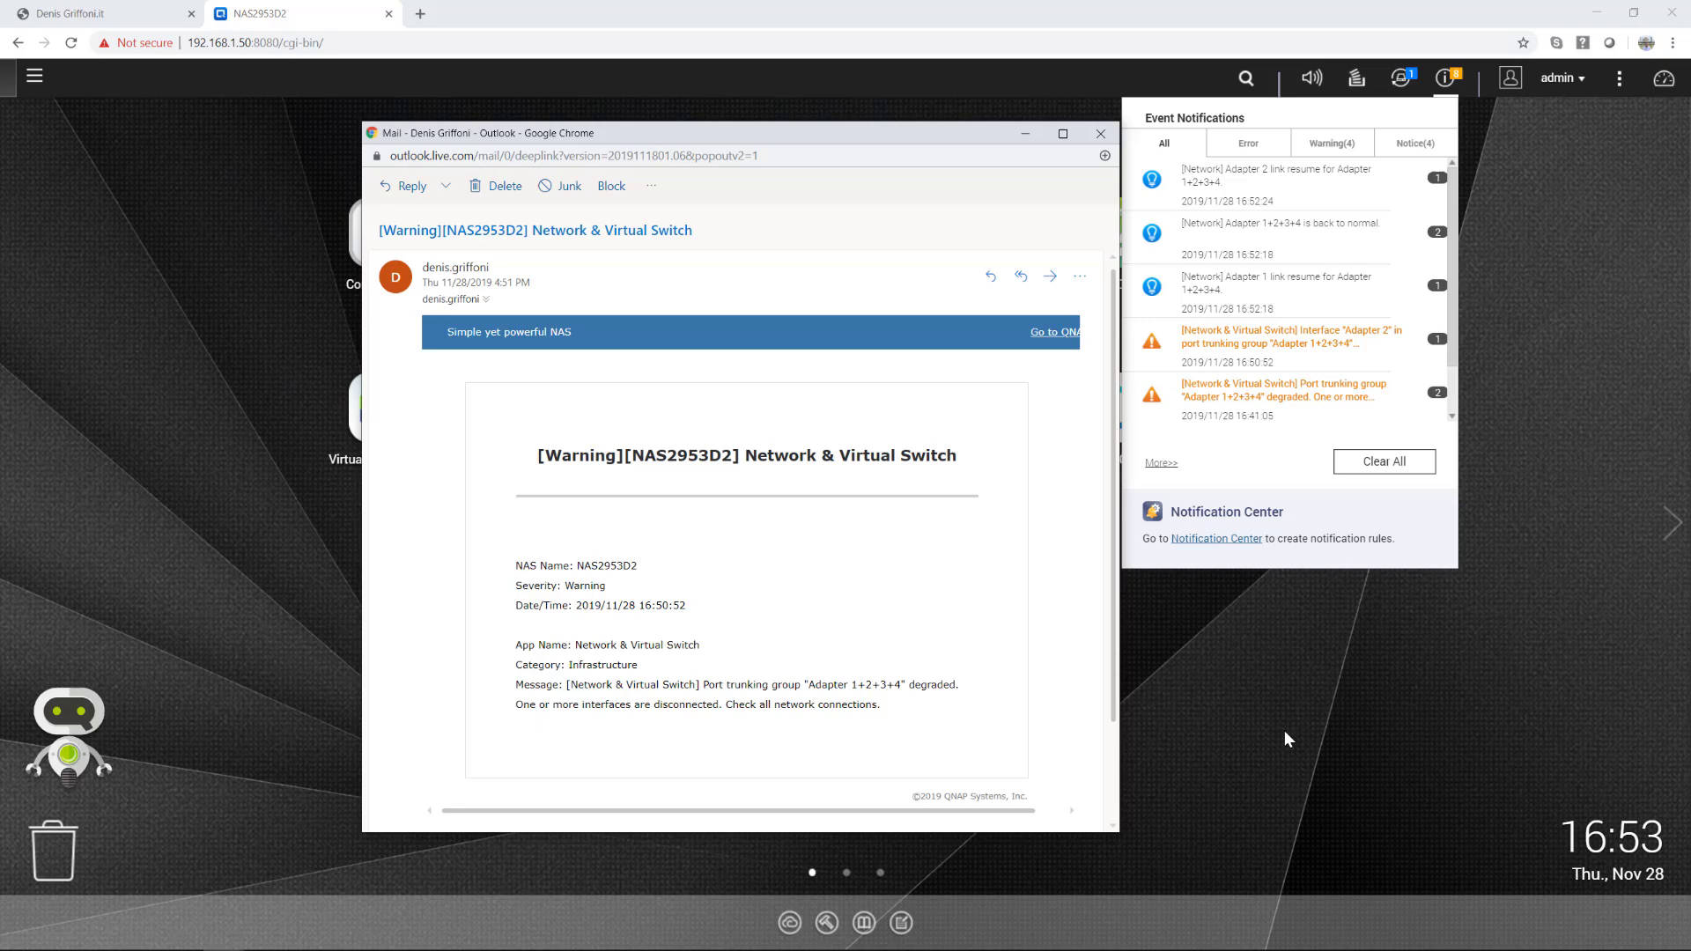
Step: Bring the NAS desktop forward, clear all event notifications, and close the empty list
click(1373, 469)
click(1374, 469)
click(1506, 539)
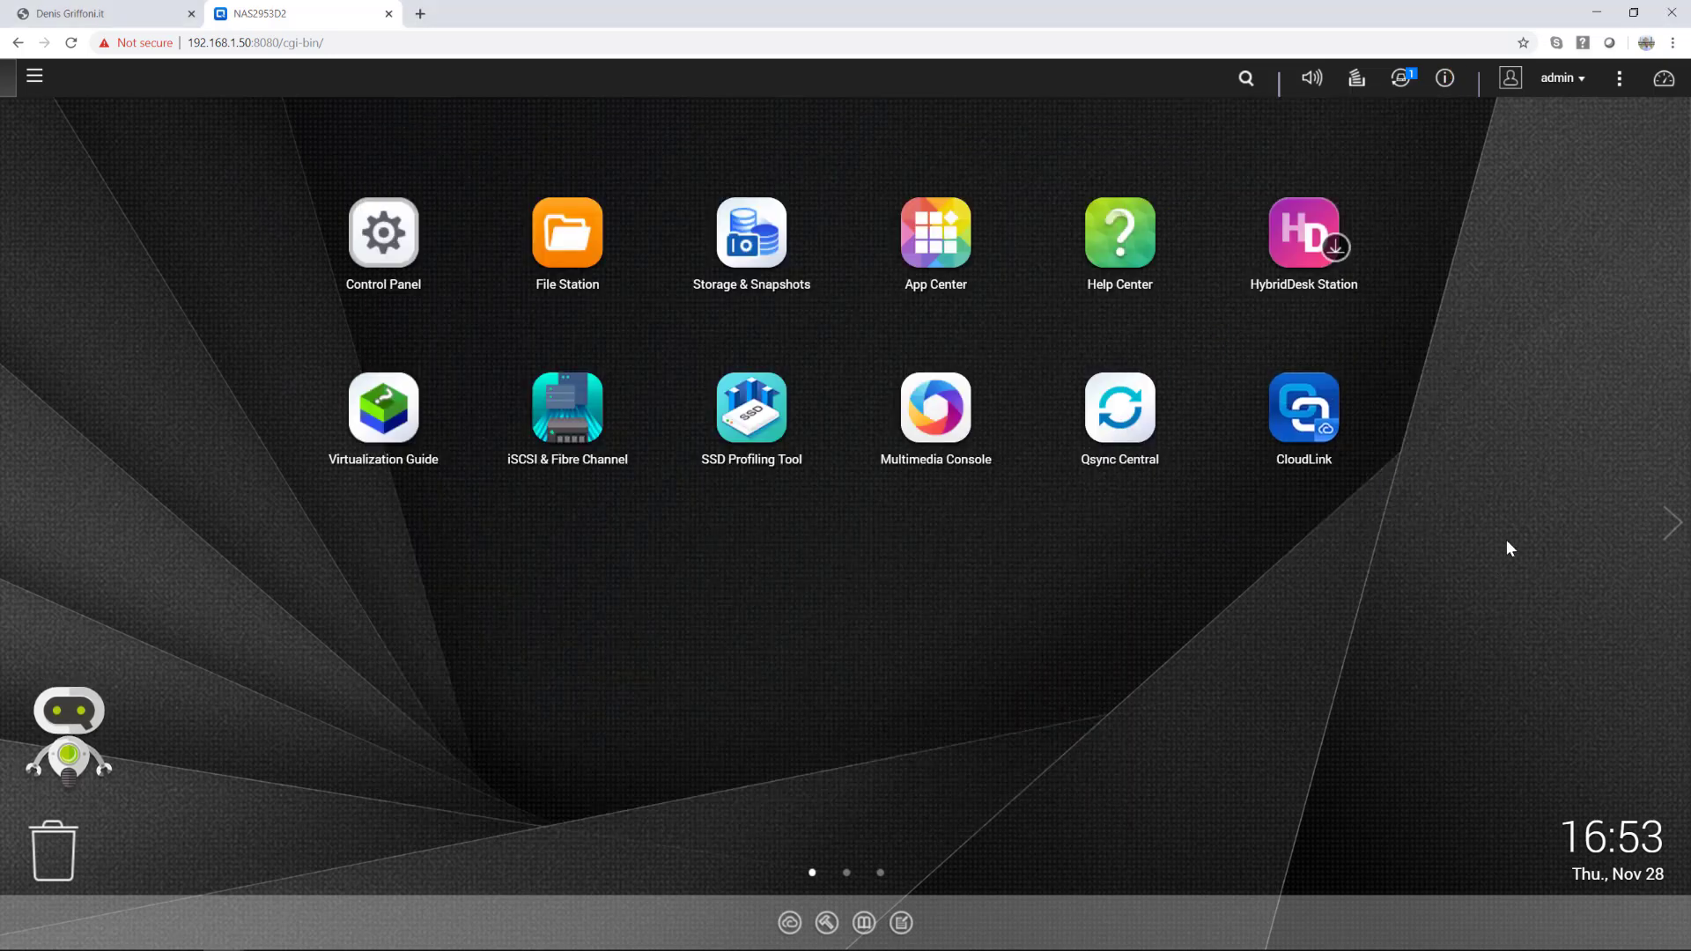